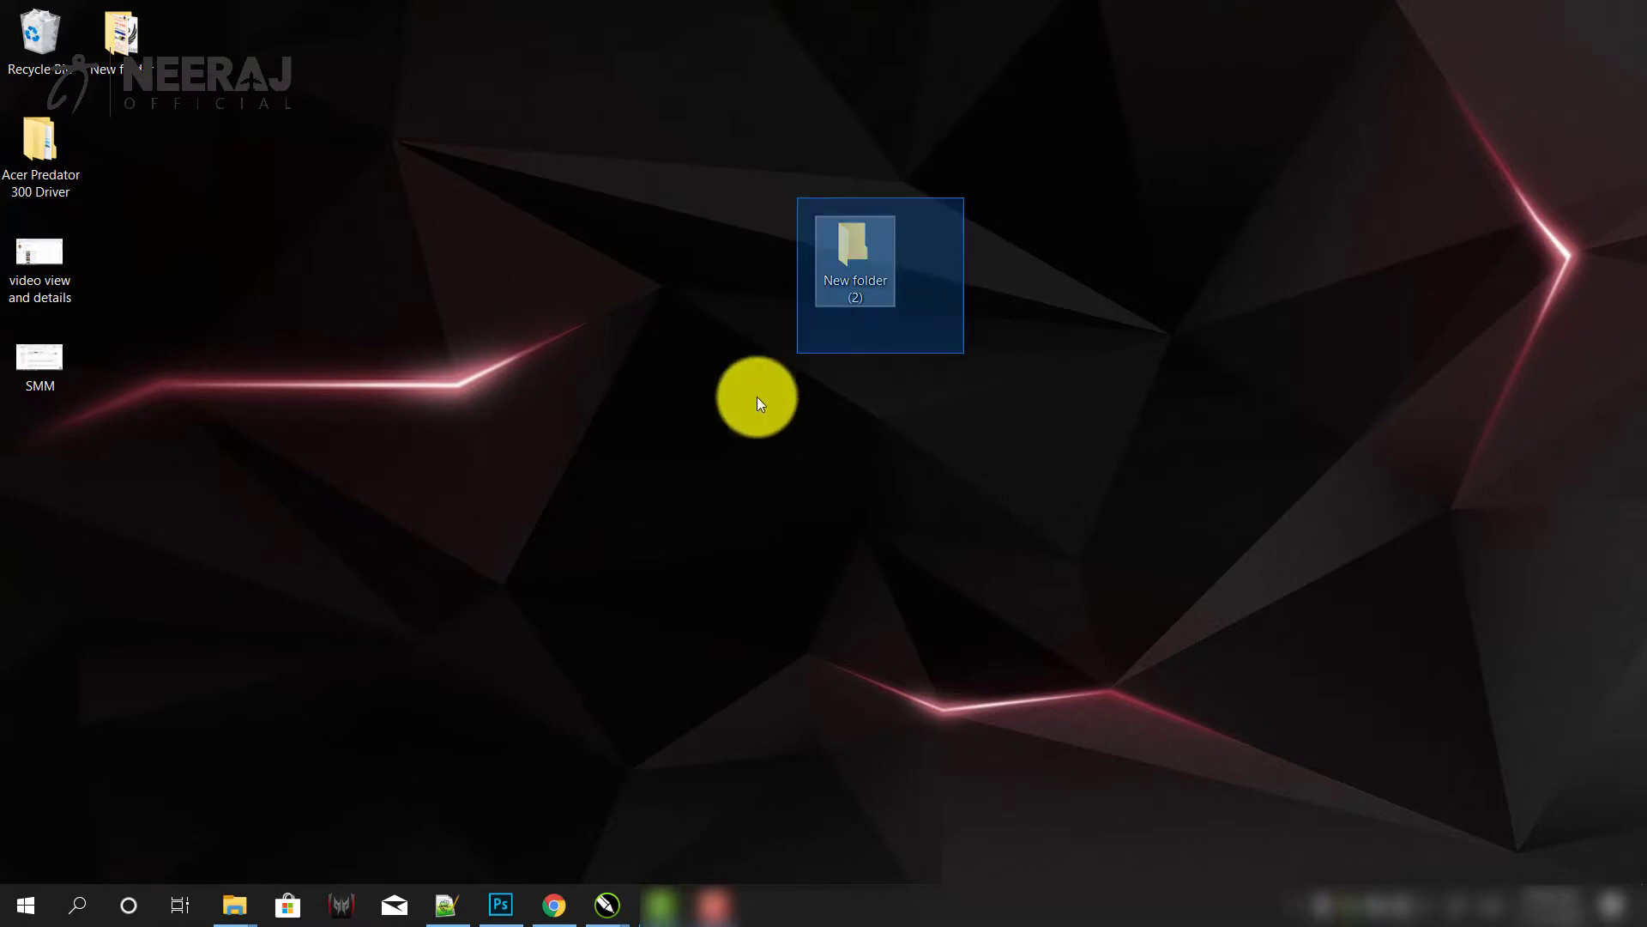
Rename the desktop folder "New folder (2)" to an invisible name using the blank character with code 0160
left_click_drag(993, 161, 712, 380)
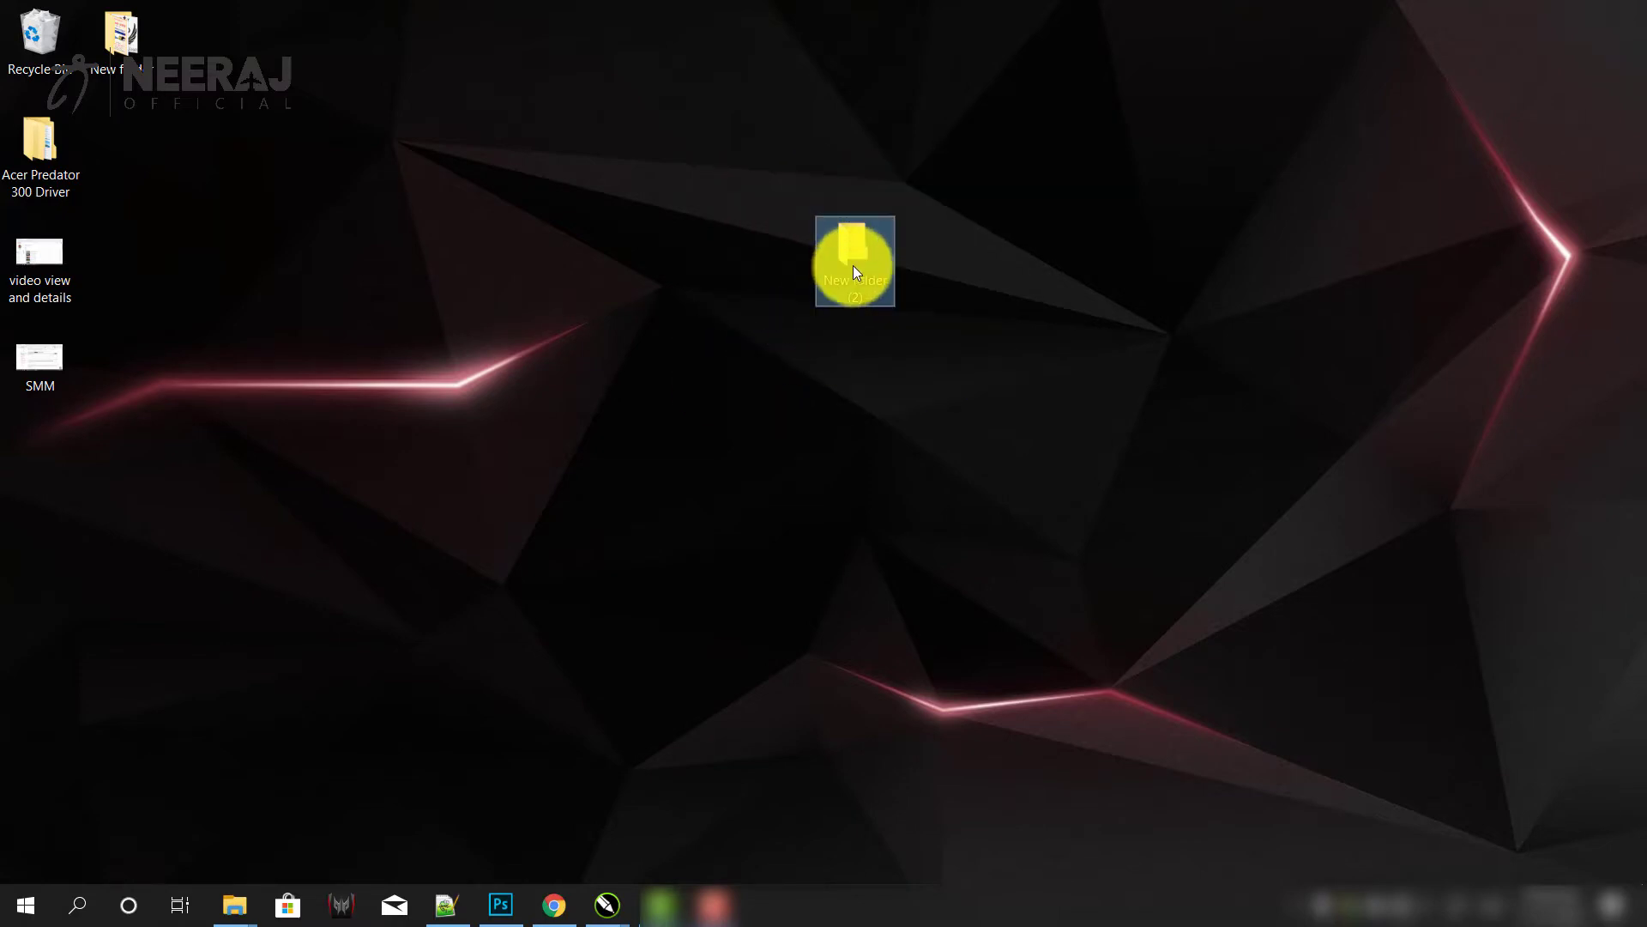
key("F2")
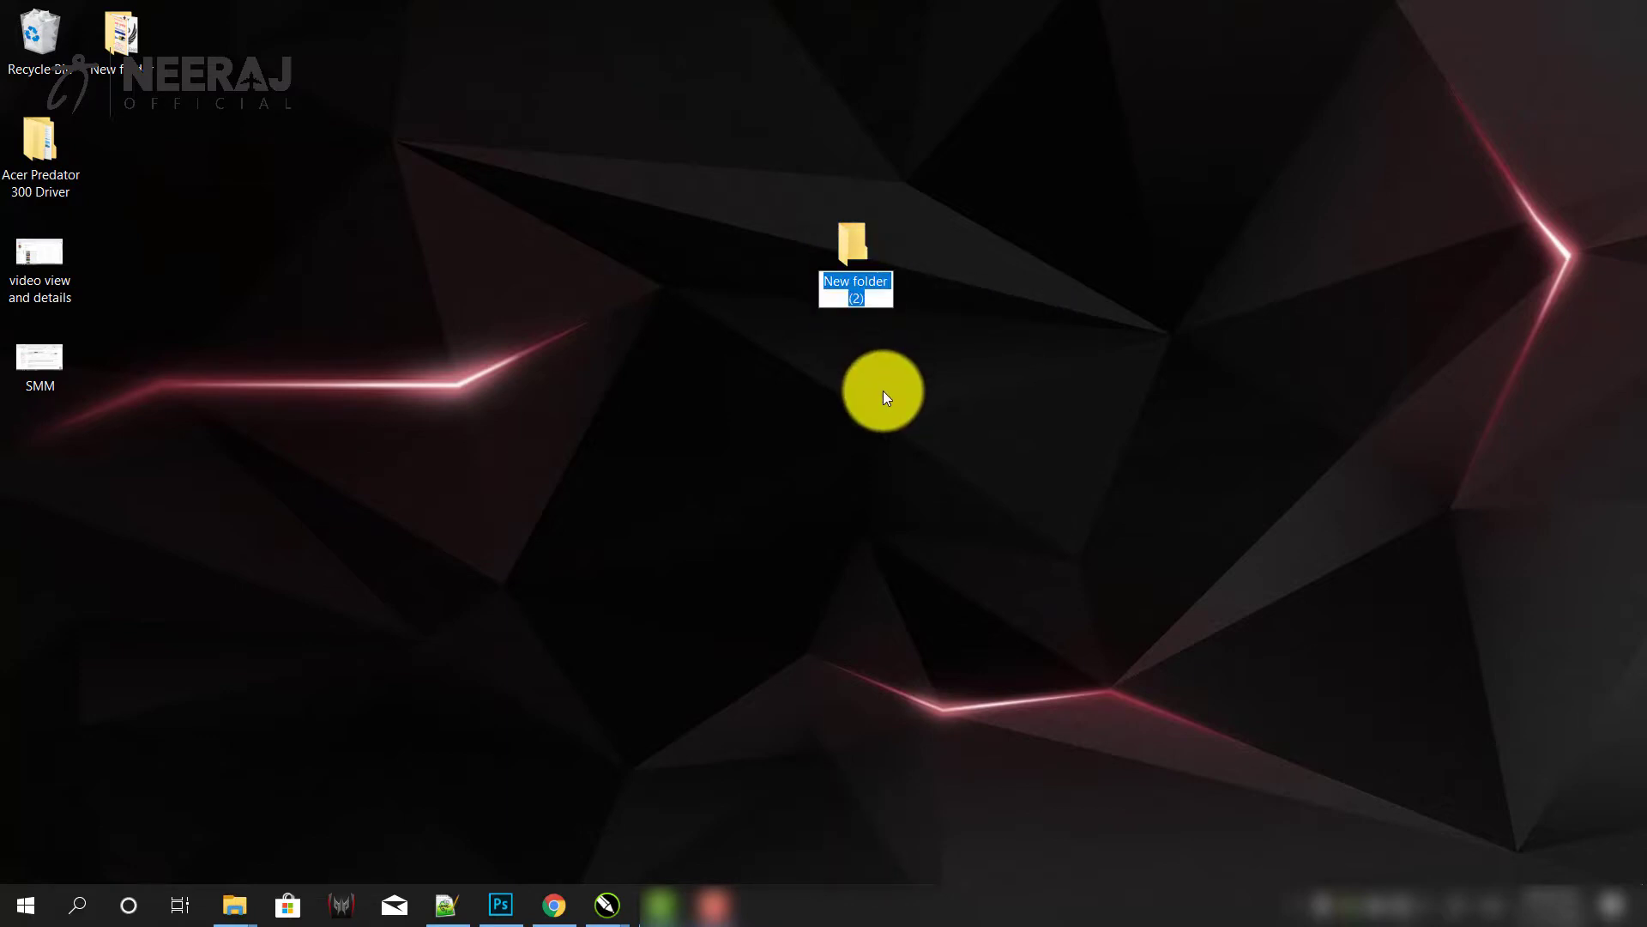
key("alt+0160")
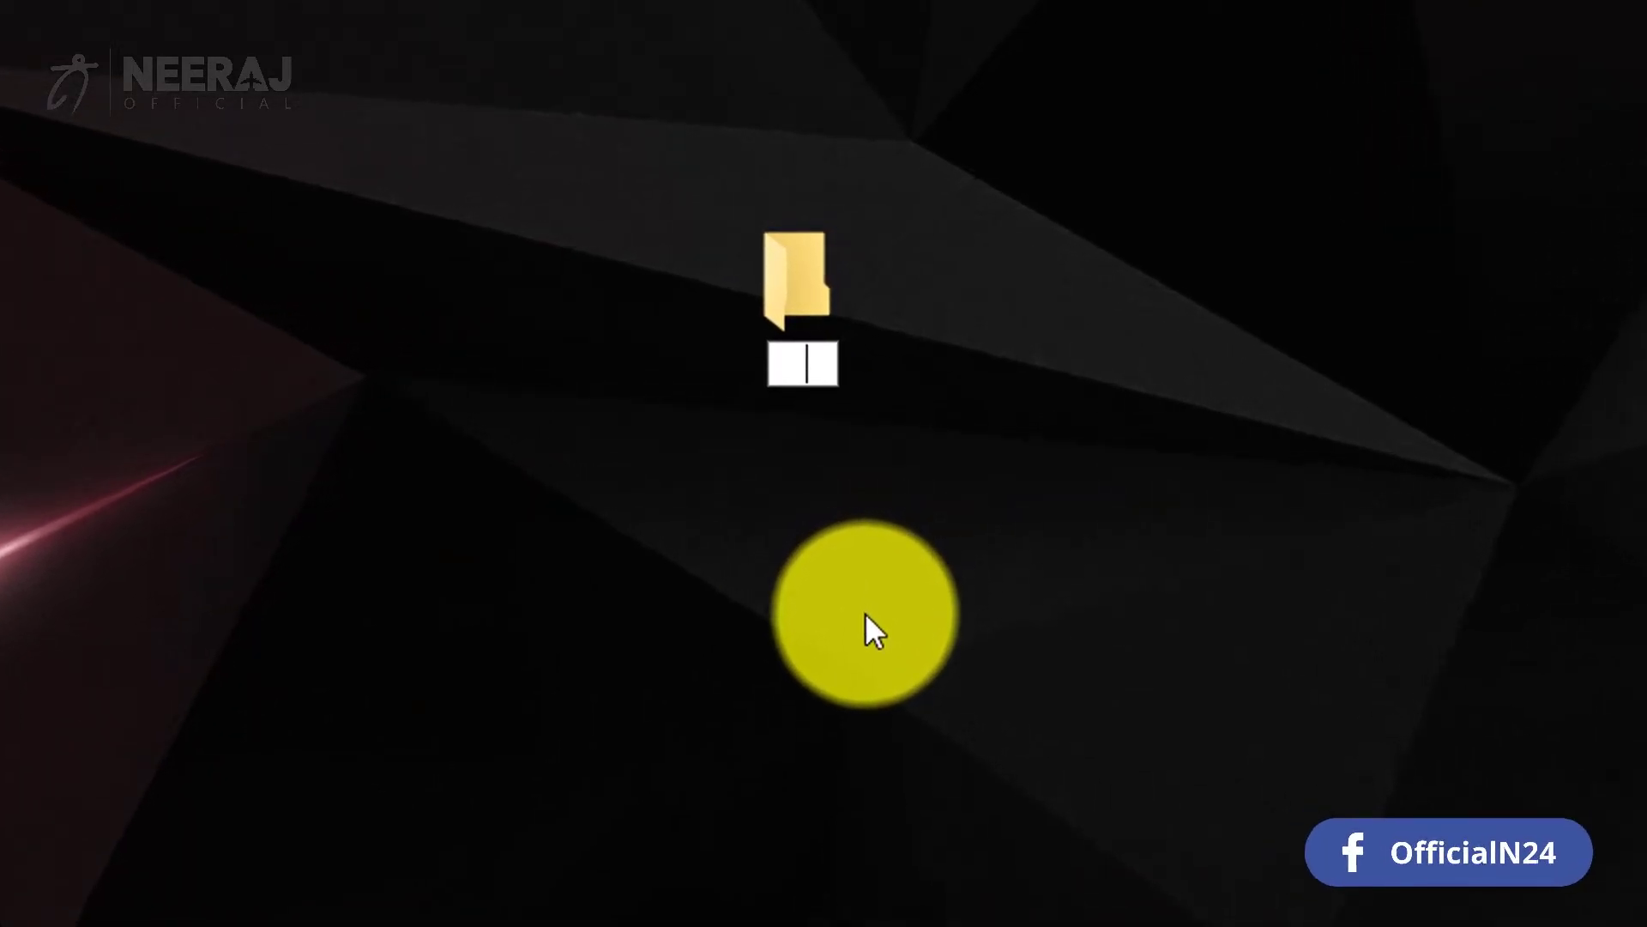
key("Return")
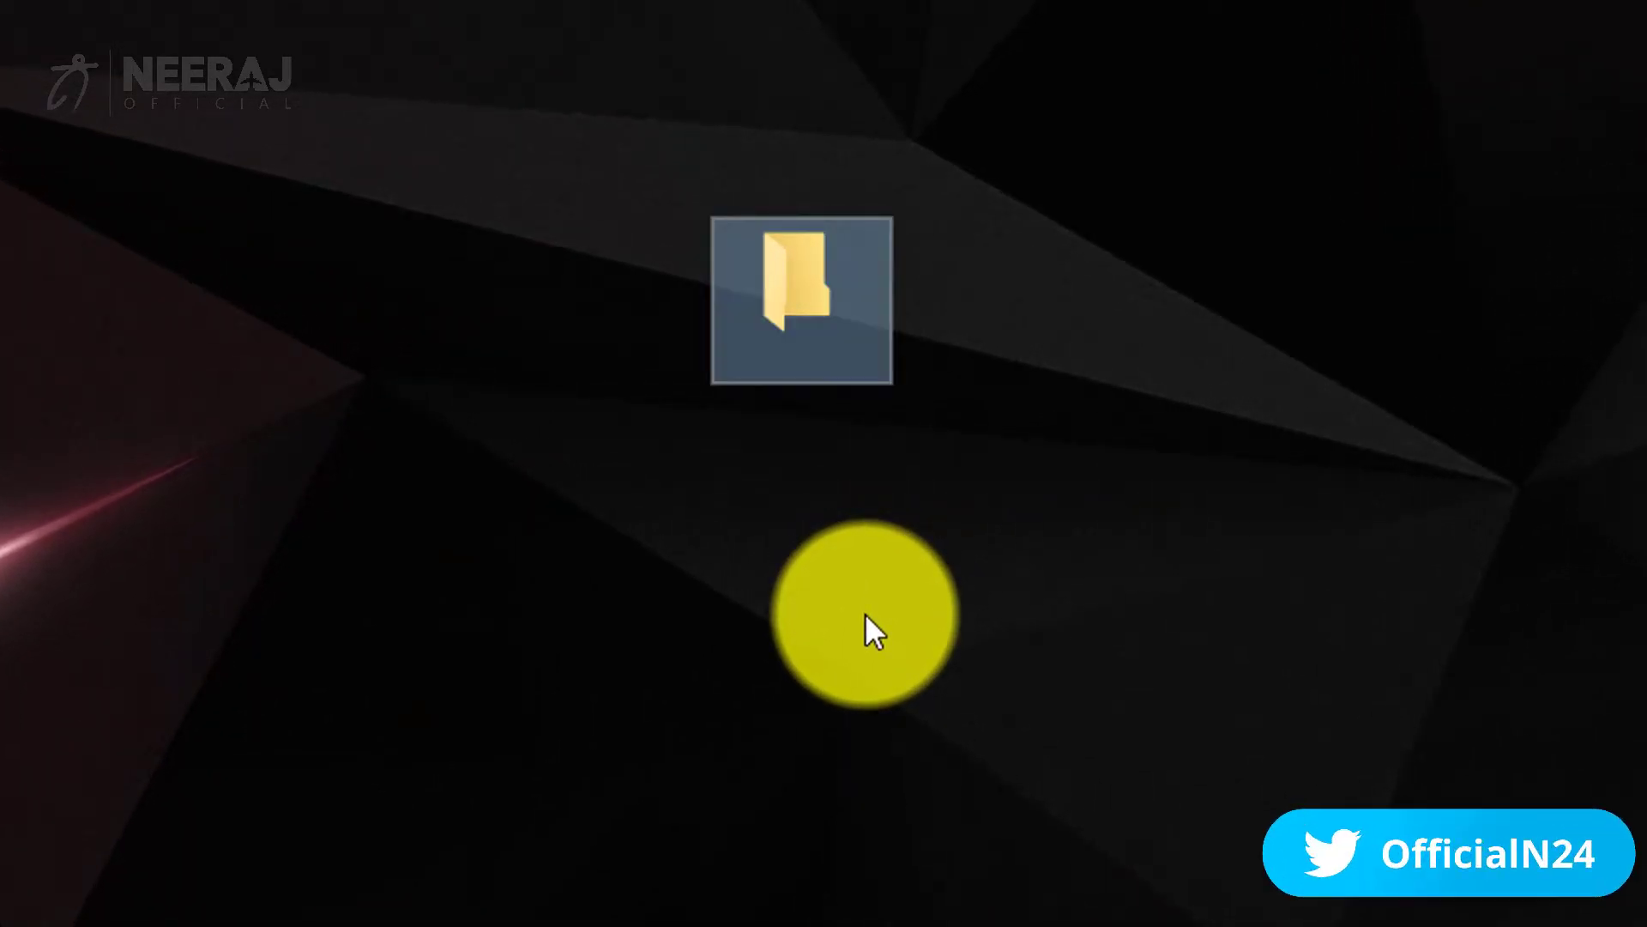
left_click(907, 474)
left_click_drag(1073, 191, 515, 550)
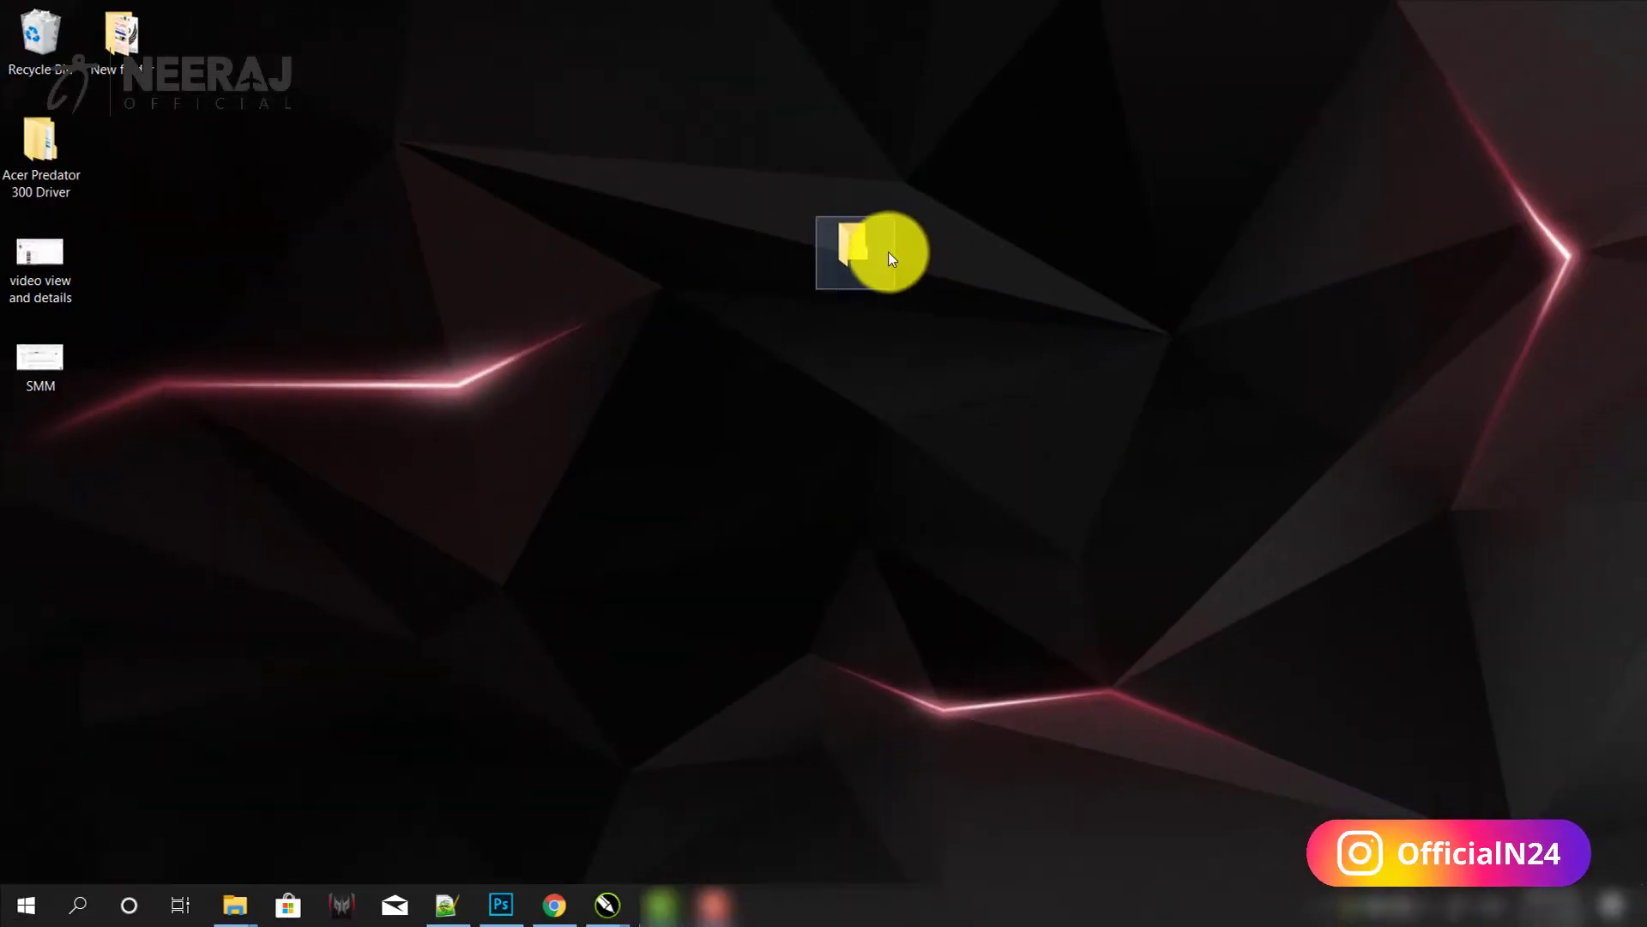
Open the nameless folder's properties and browse the SHELL32.dll icons available for customizing it
right_click(860, 289)
left_click(983, 787)
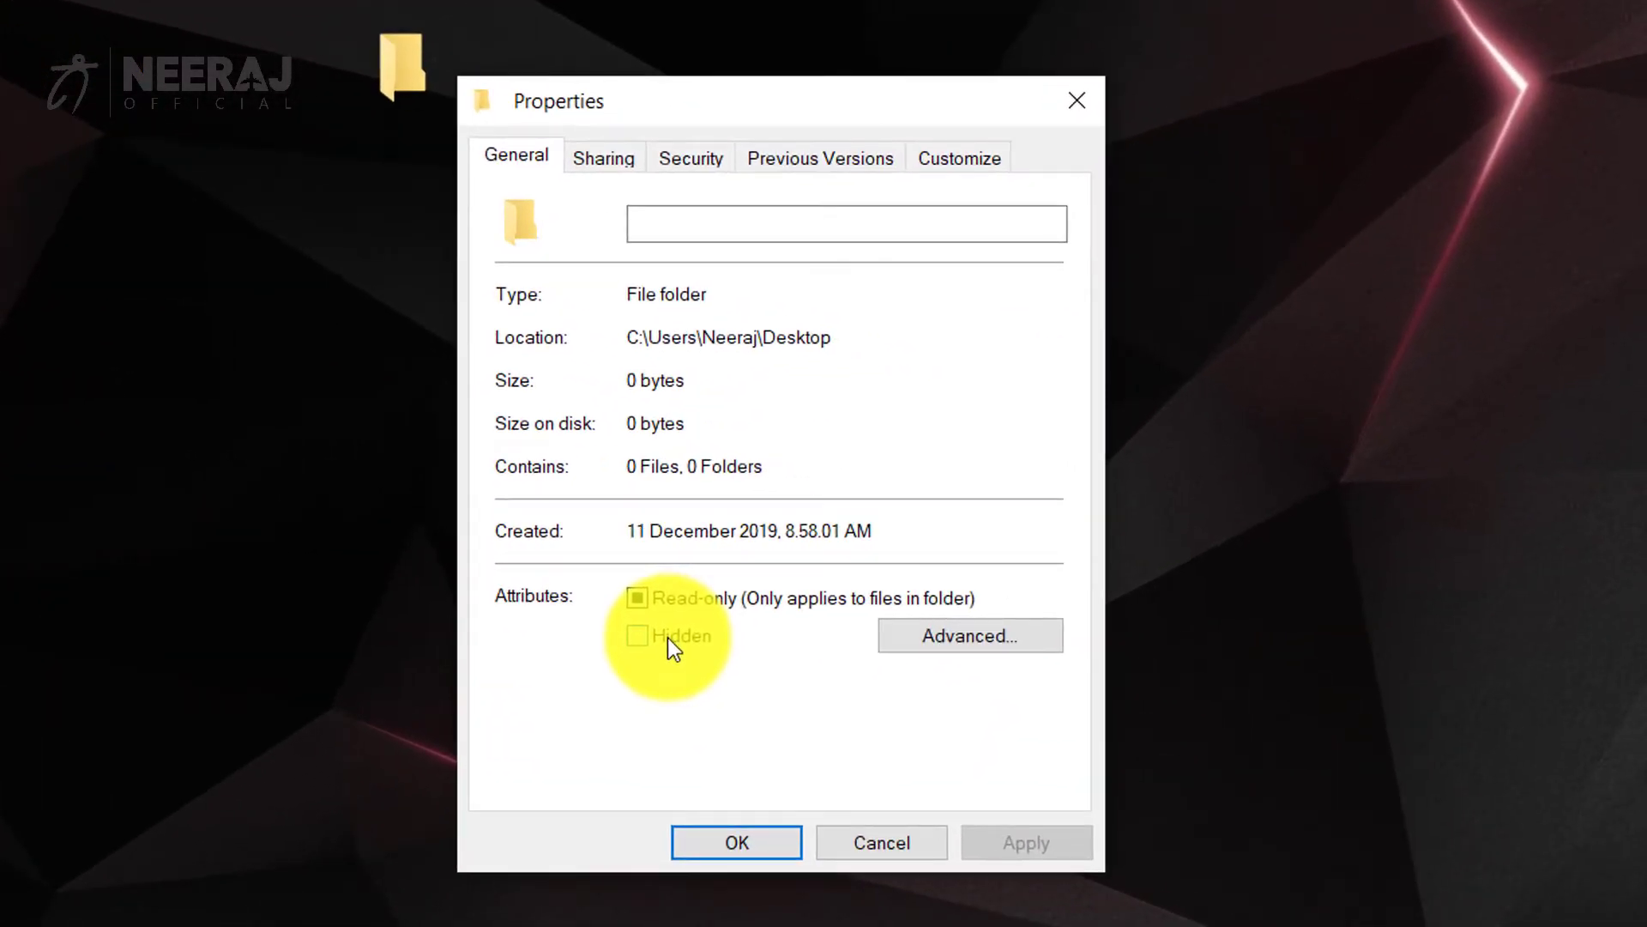
left_click(982, 161)
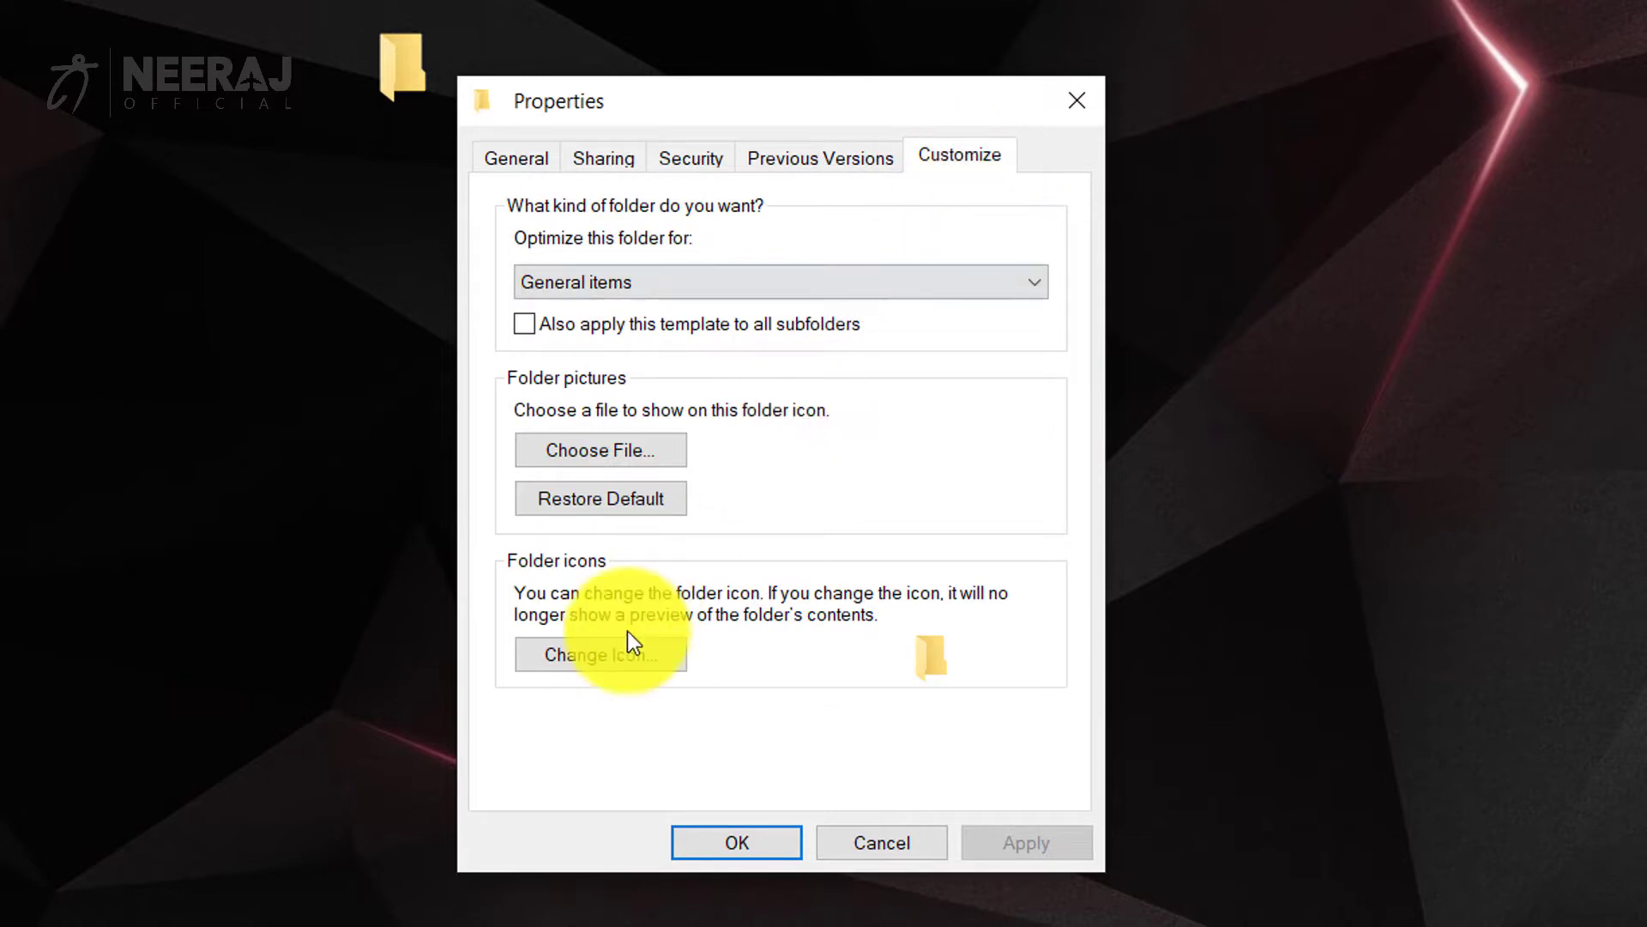
left_click(606, 660)
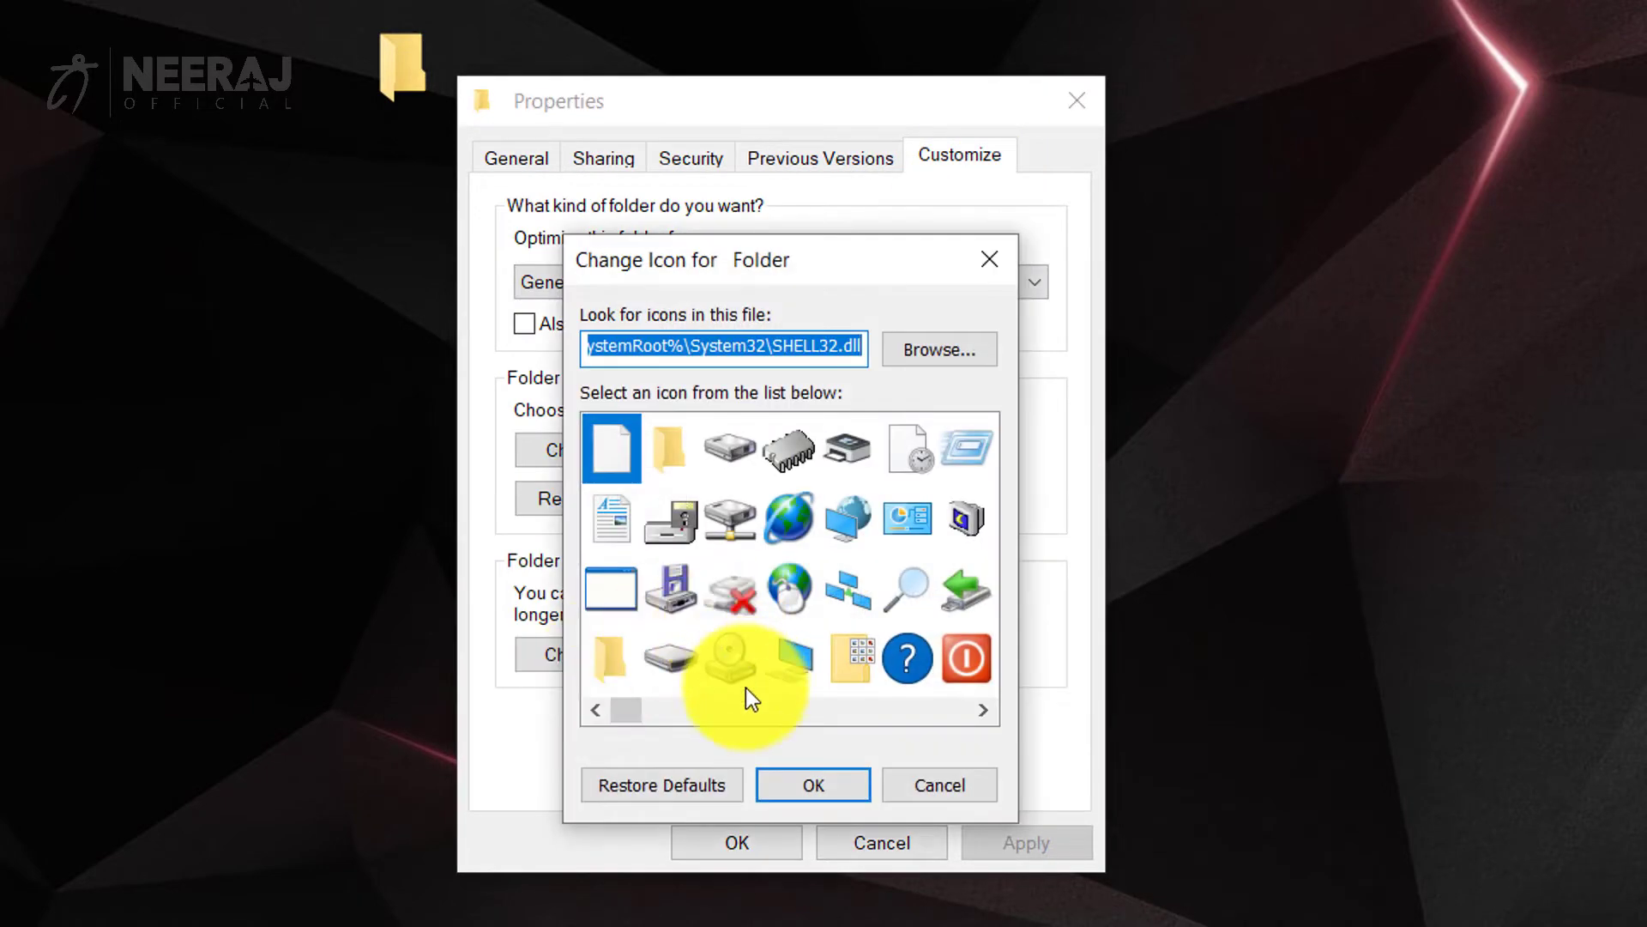
left_click_drag(635, 712, 709, 705)
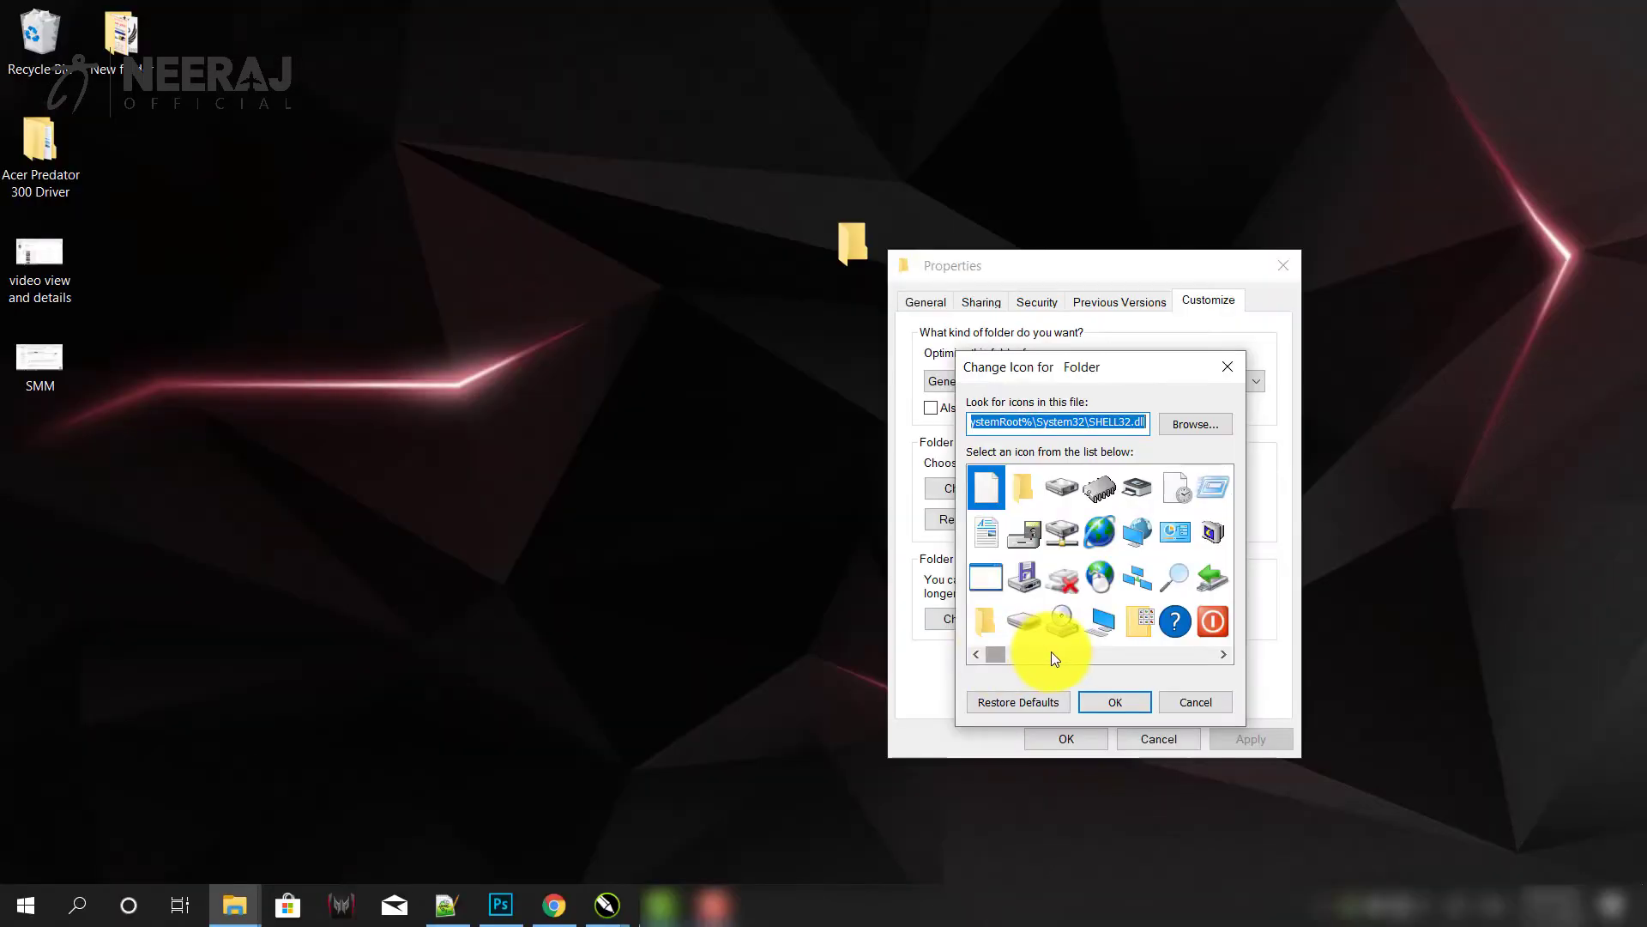
left_click(1059, 652)
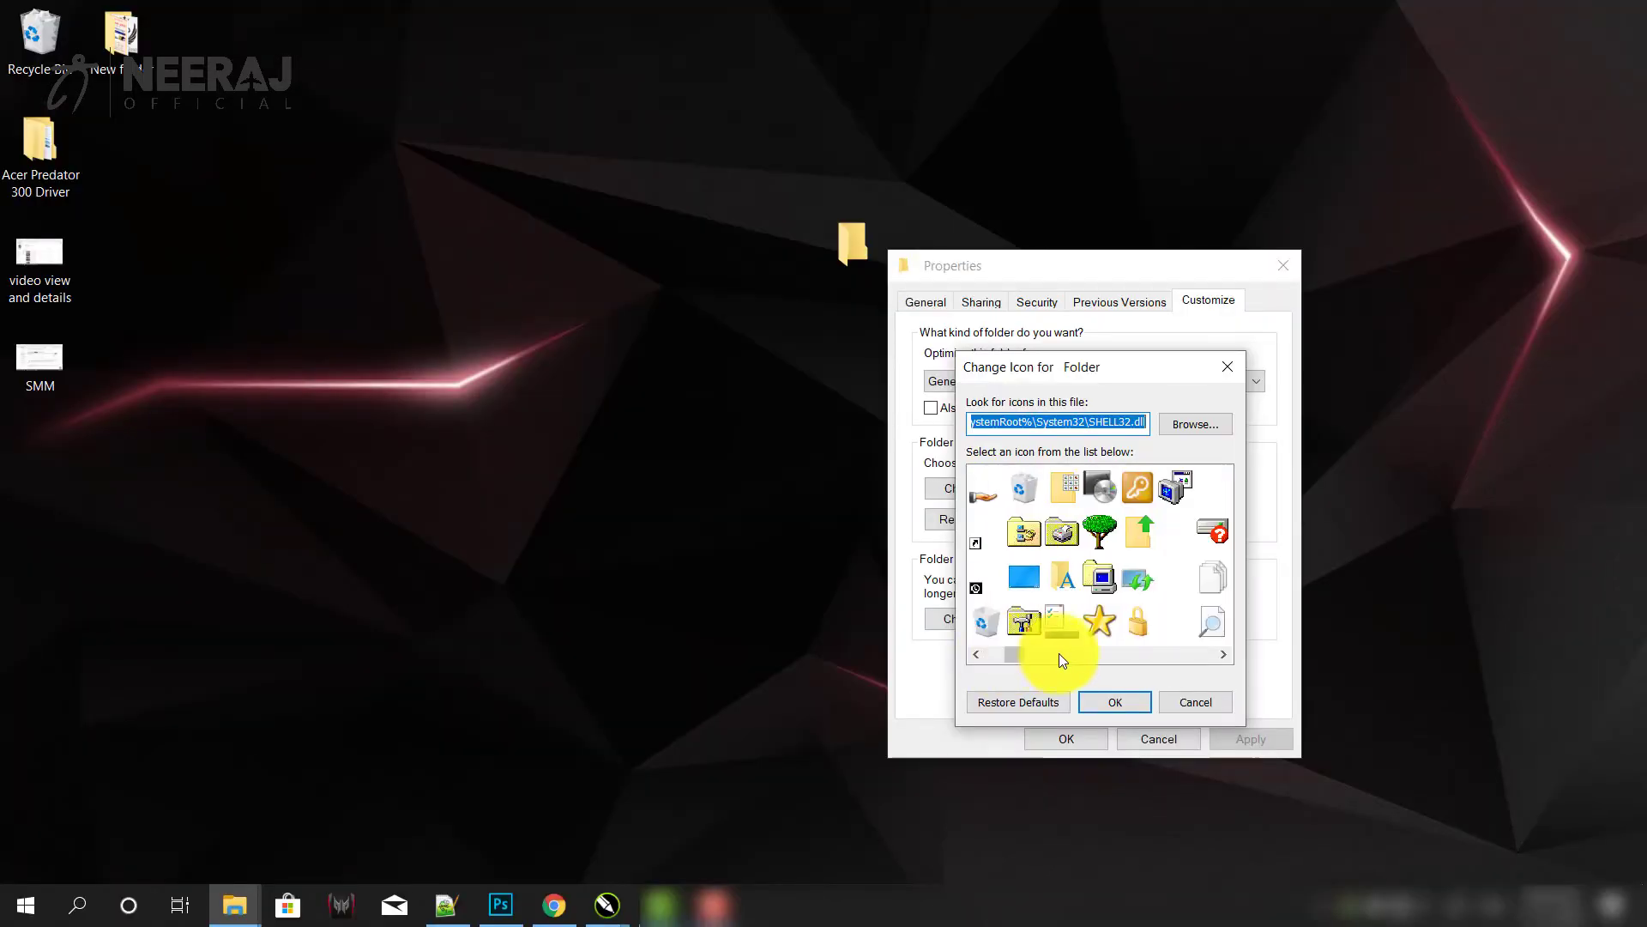
Try the blank icons in the SHELL32.dll list and apply the one in the second row to the folder
left_click(1181, 535)
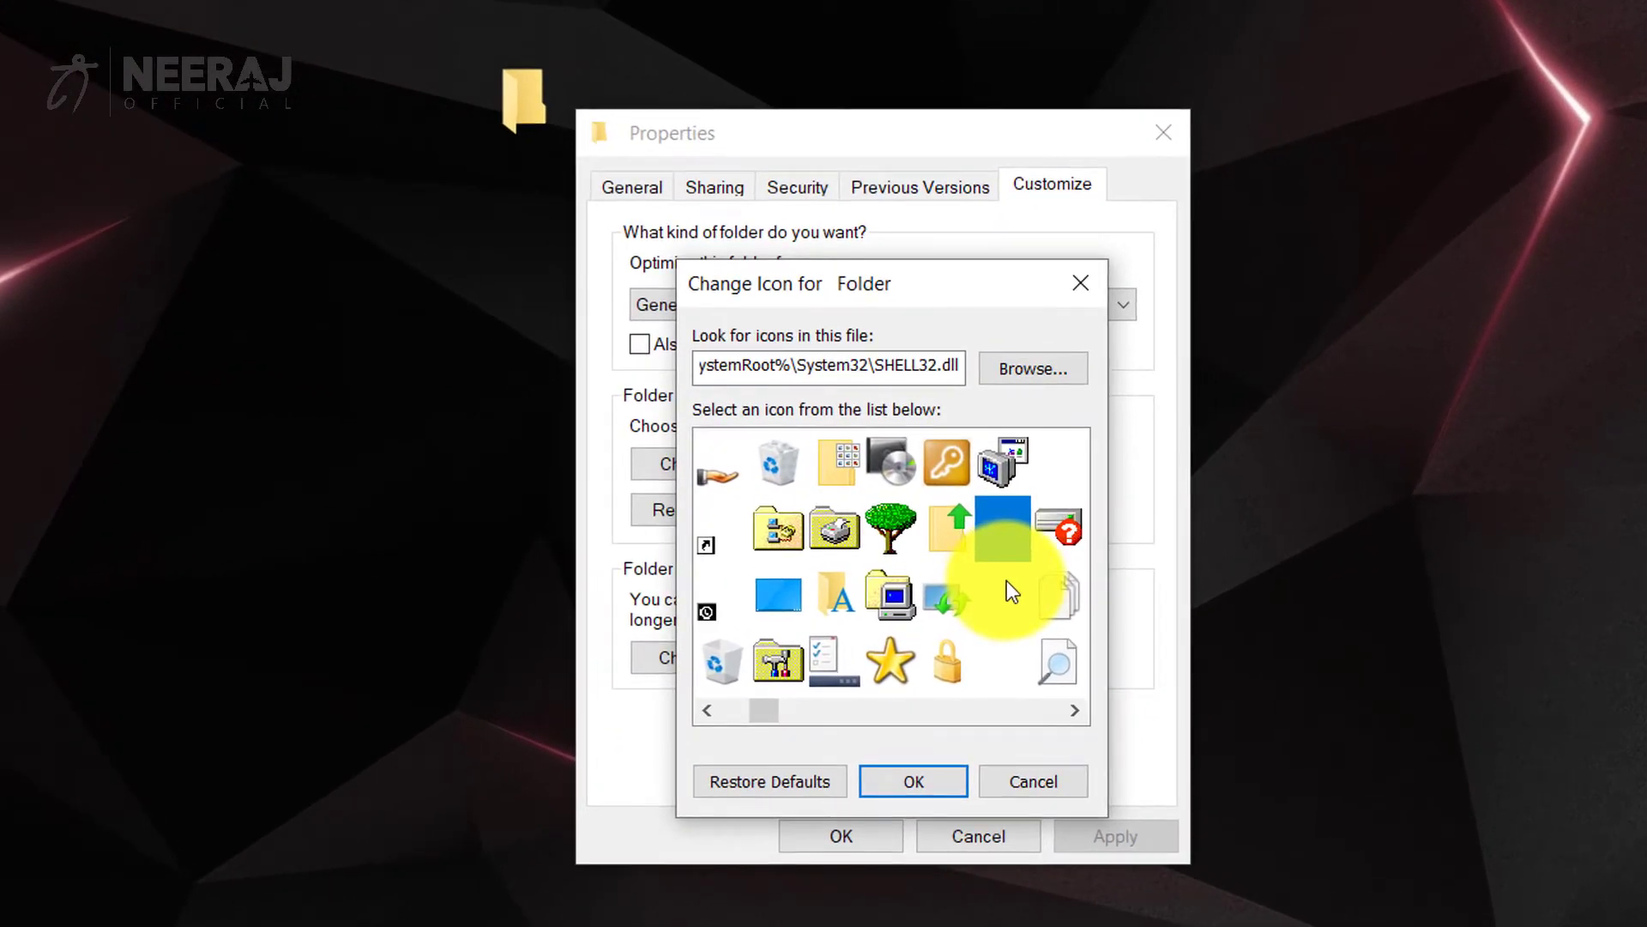
left_click(1054, 455)
left_click(999, 592)
left_click(1001, 659)
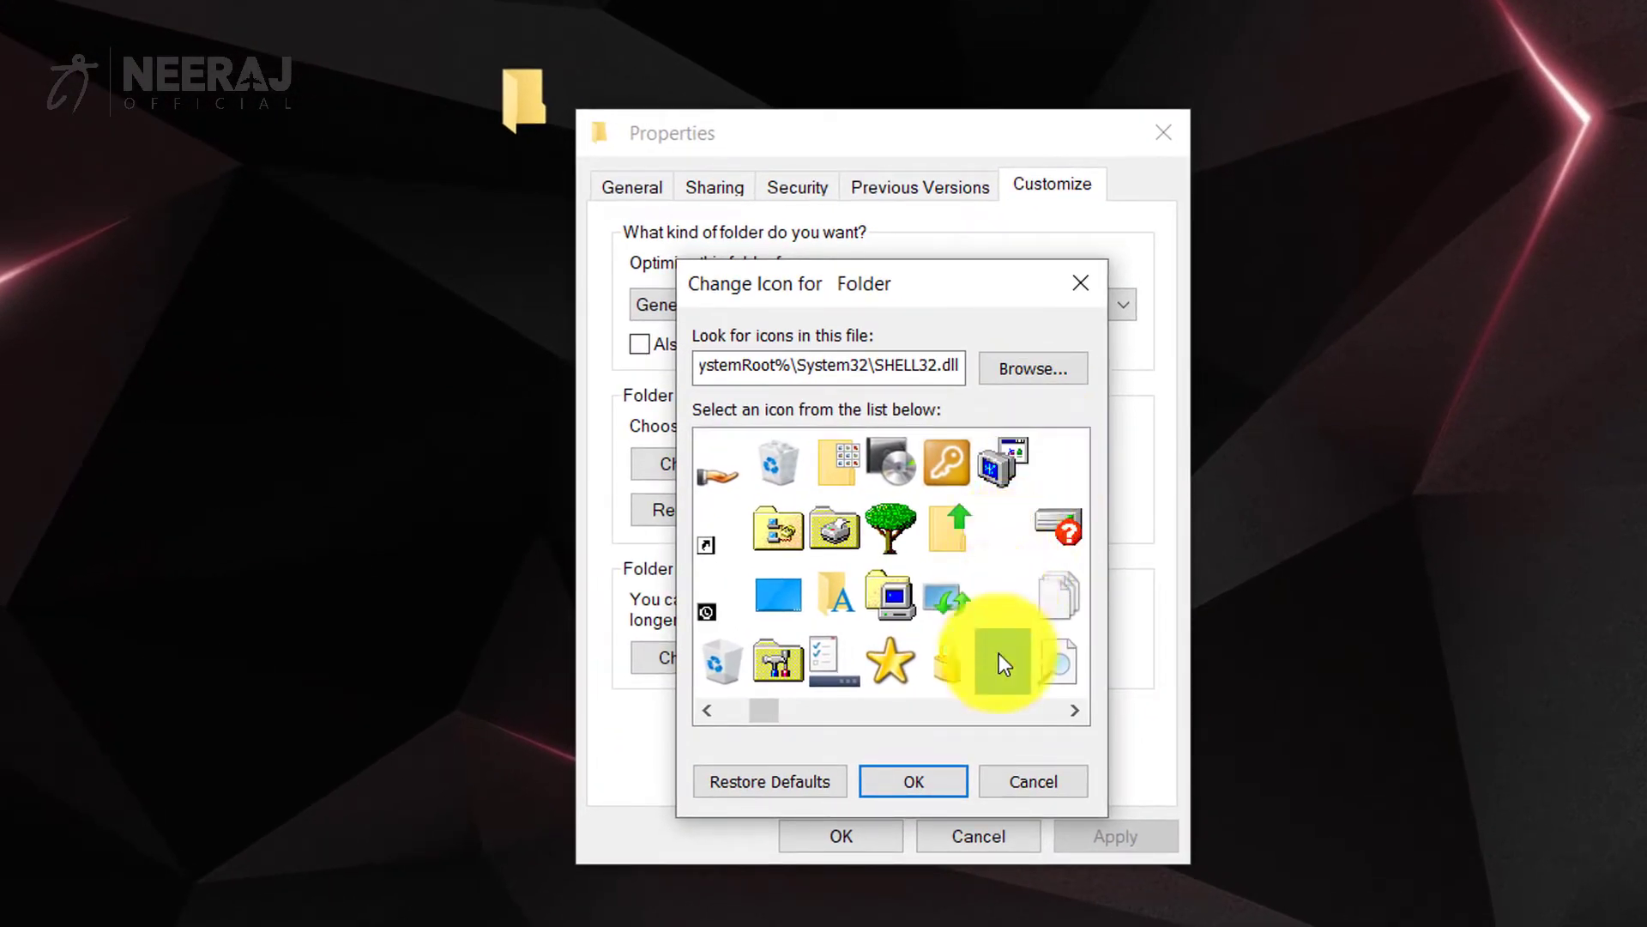
left_click(1000, 592)
left_click(1002, 525)
left_click(1068, 477)
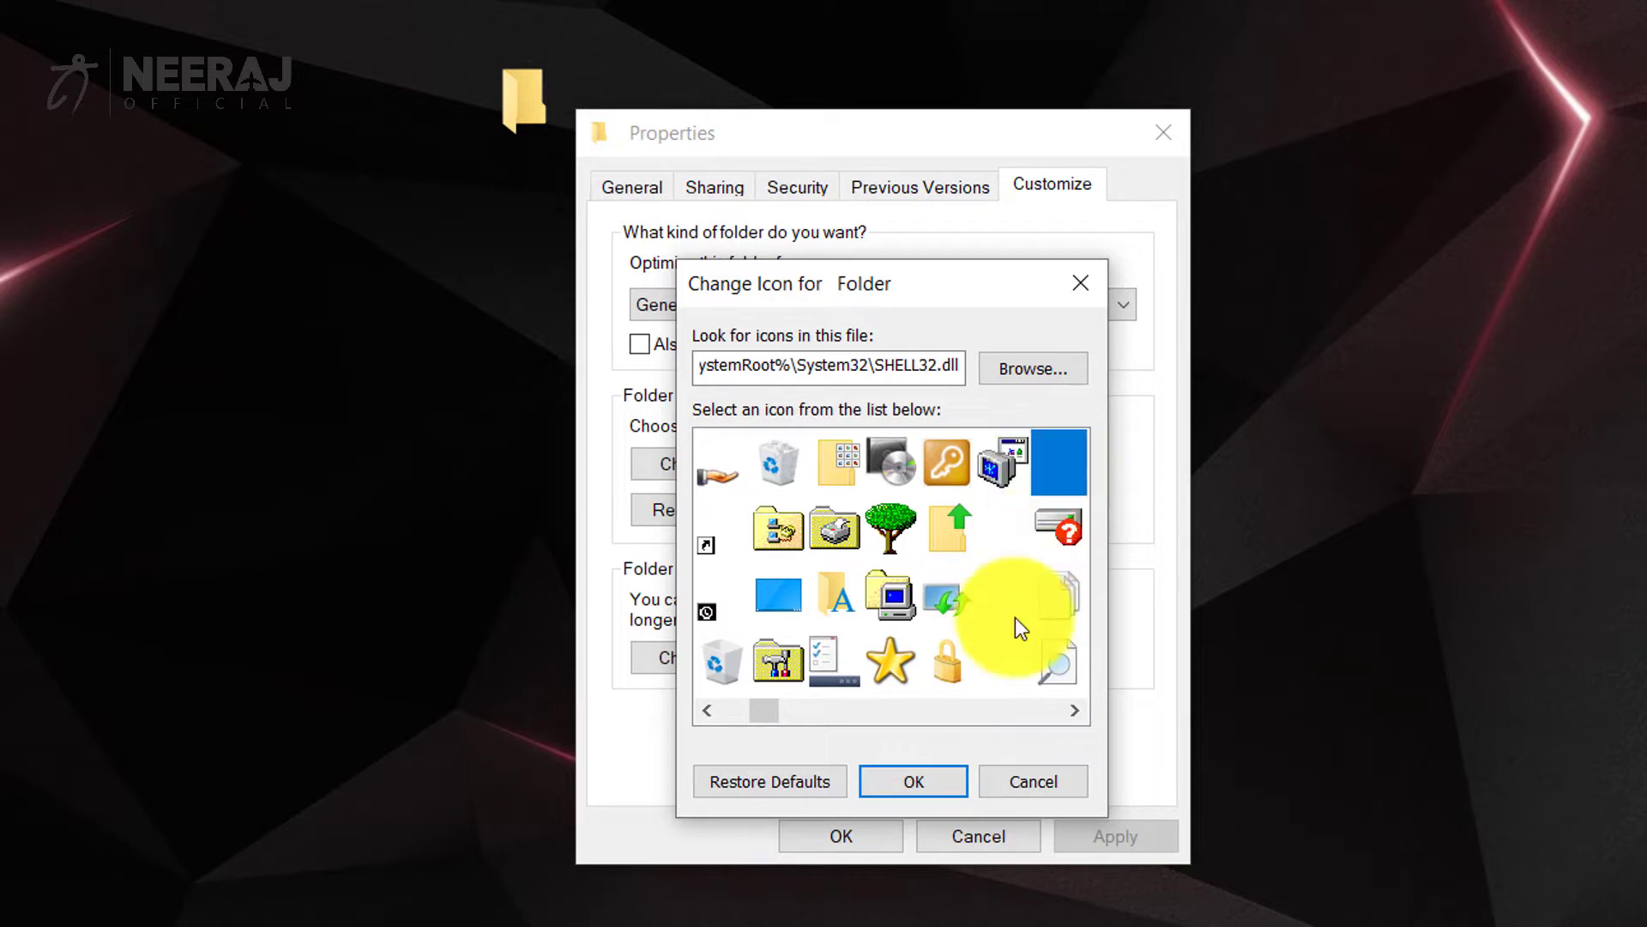
left_click(1074, 711)
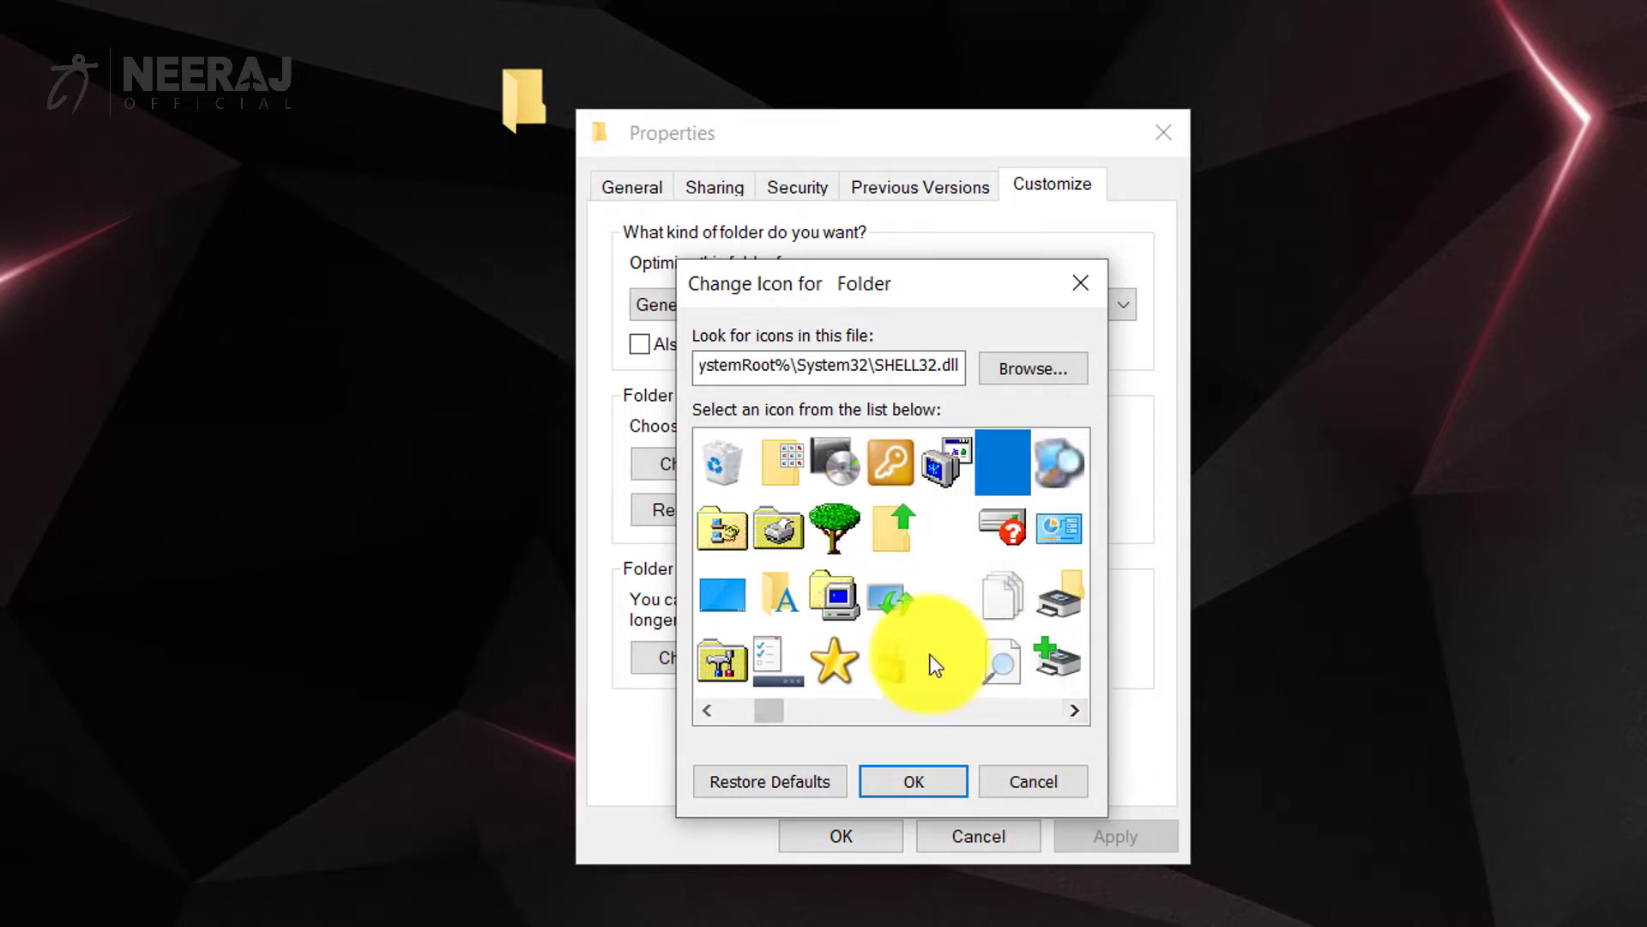
left_click(947, 521)
left_click(915, 778)
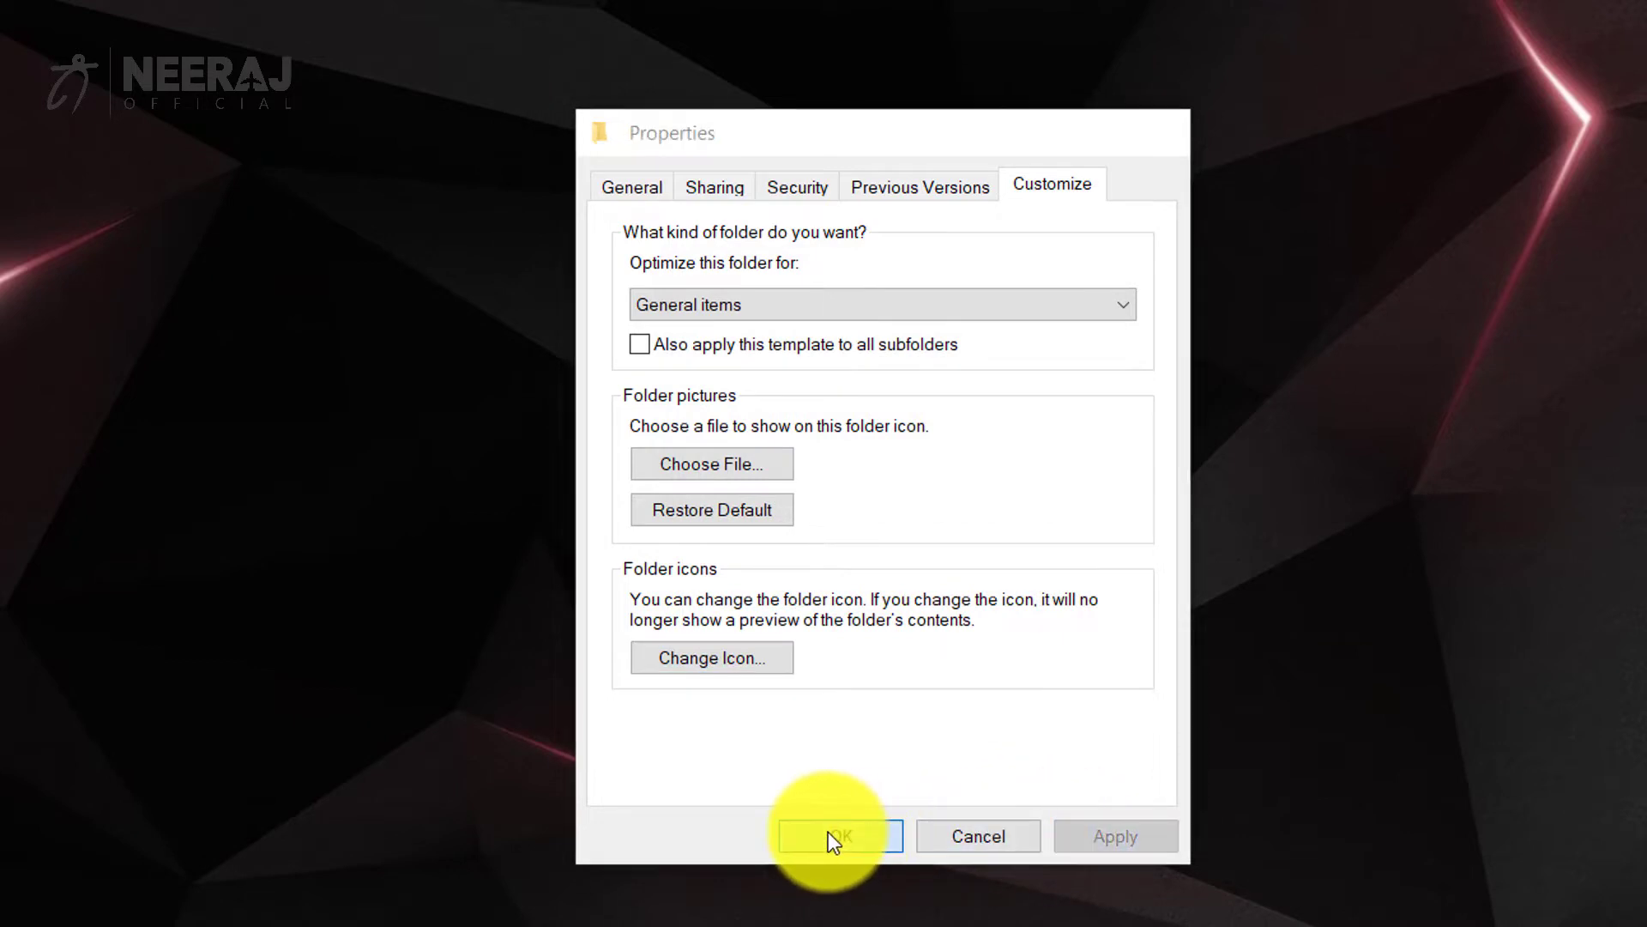
left_click(832, 835)
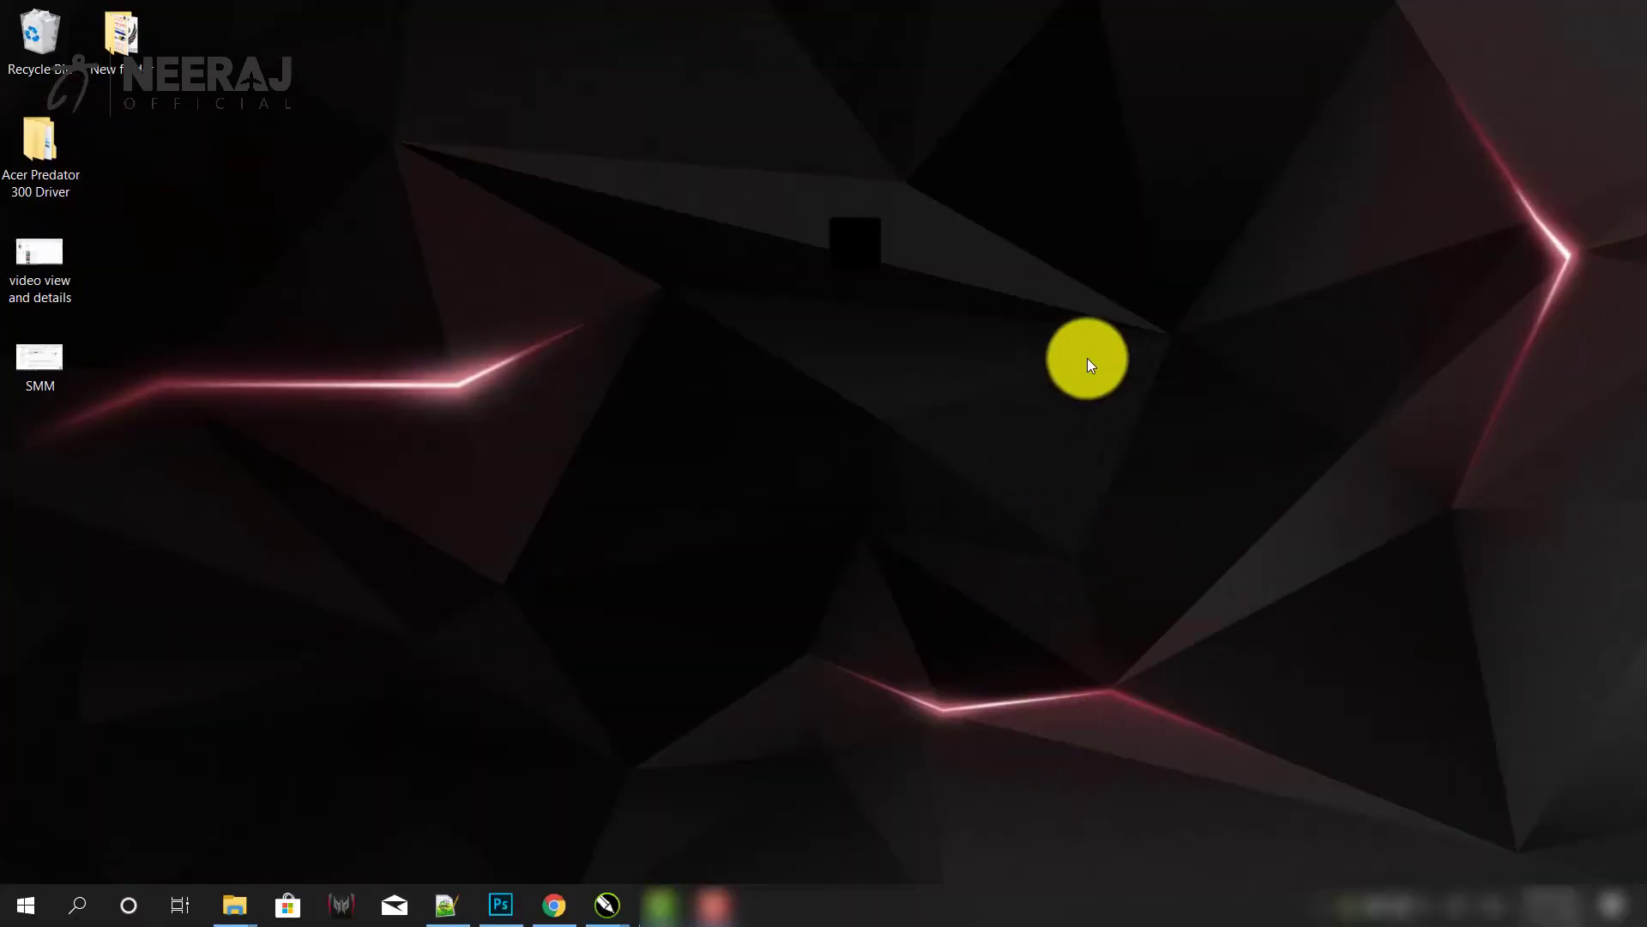
Refresh the desktop and draw a selection box around the nameless folder to check its appearance
right_click(1088, 360)
left_click(1107, 422)
left_click_drag(1071, 170, 718, 329)
left_click(896, 450)
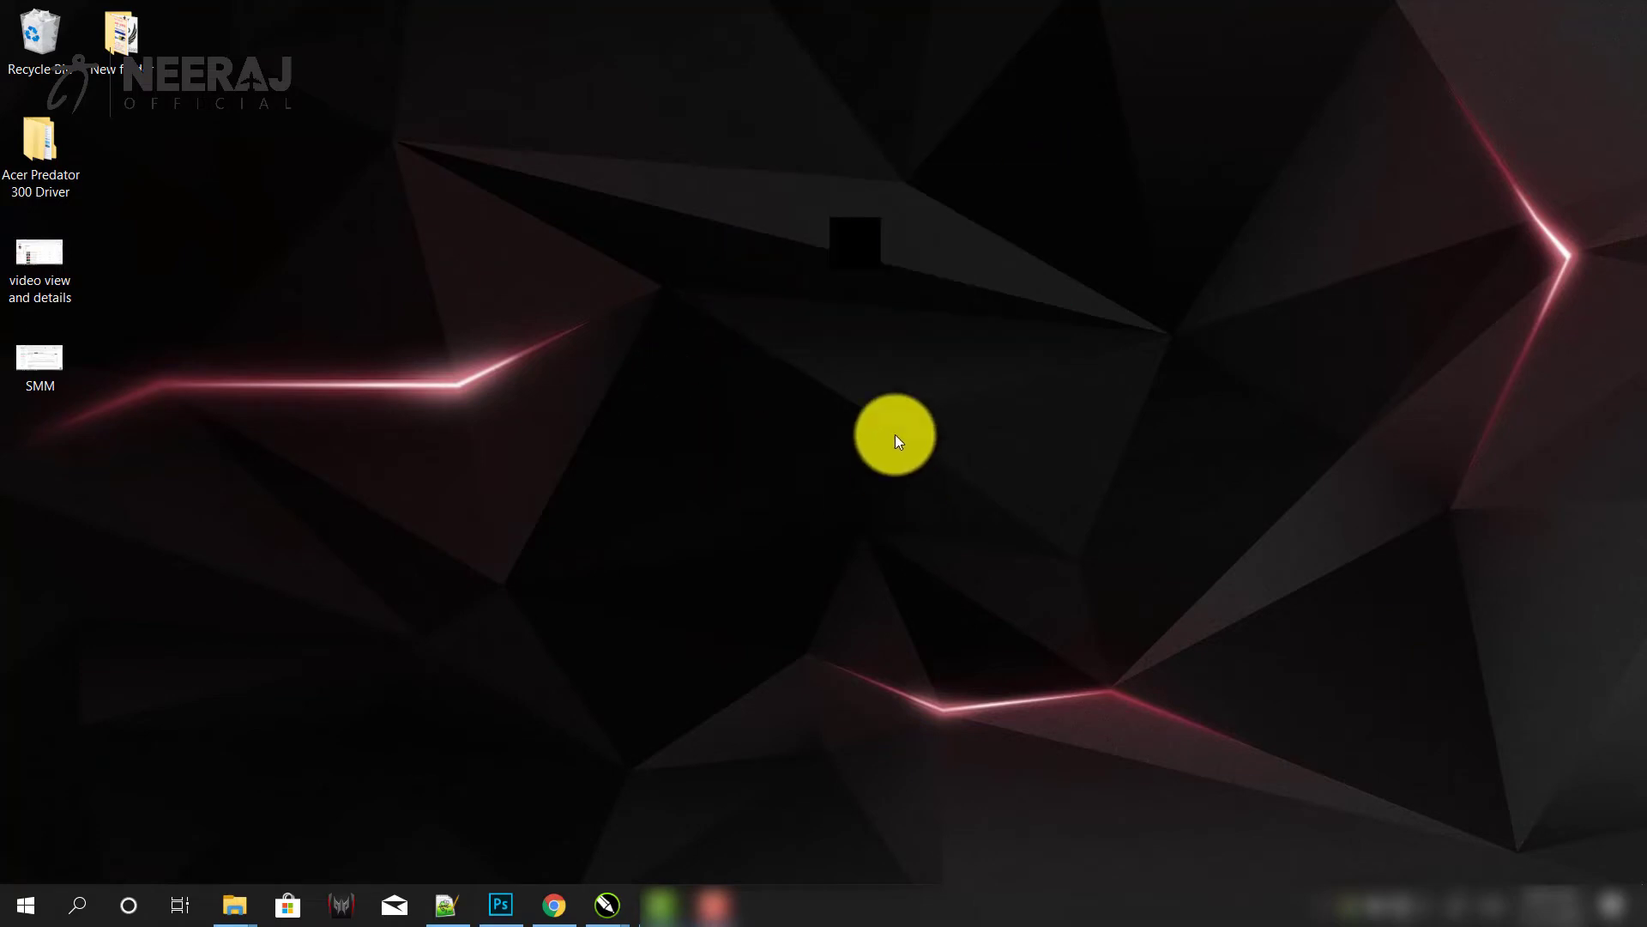
Change the folder's icon to the blank SHELL32.dll icon in the third row and apply the properties
right_click(874, 245)
left_click(964, 777)
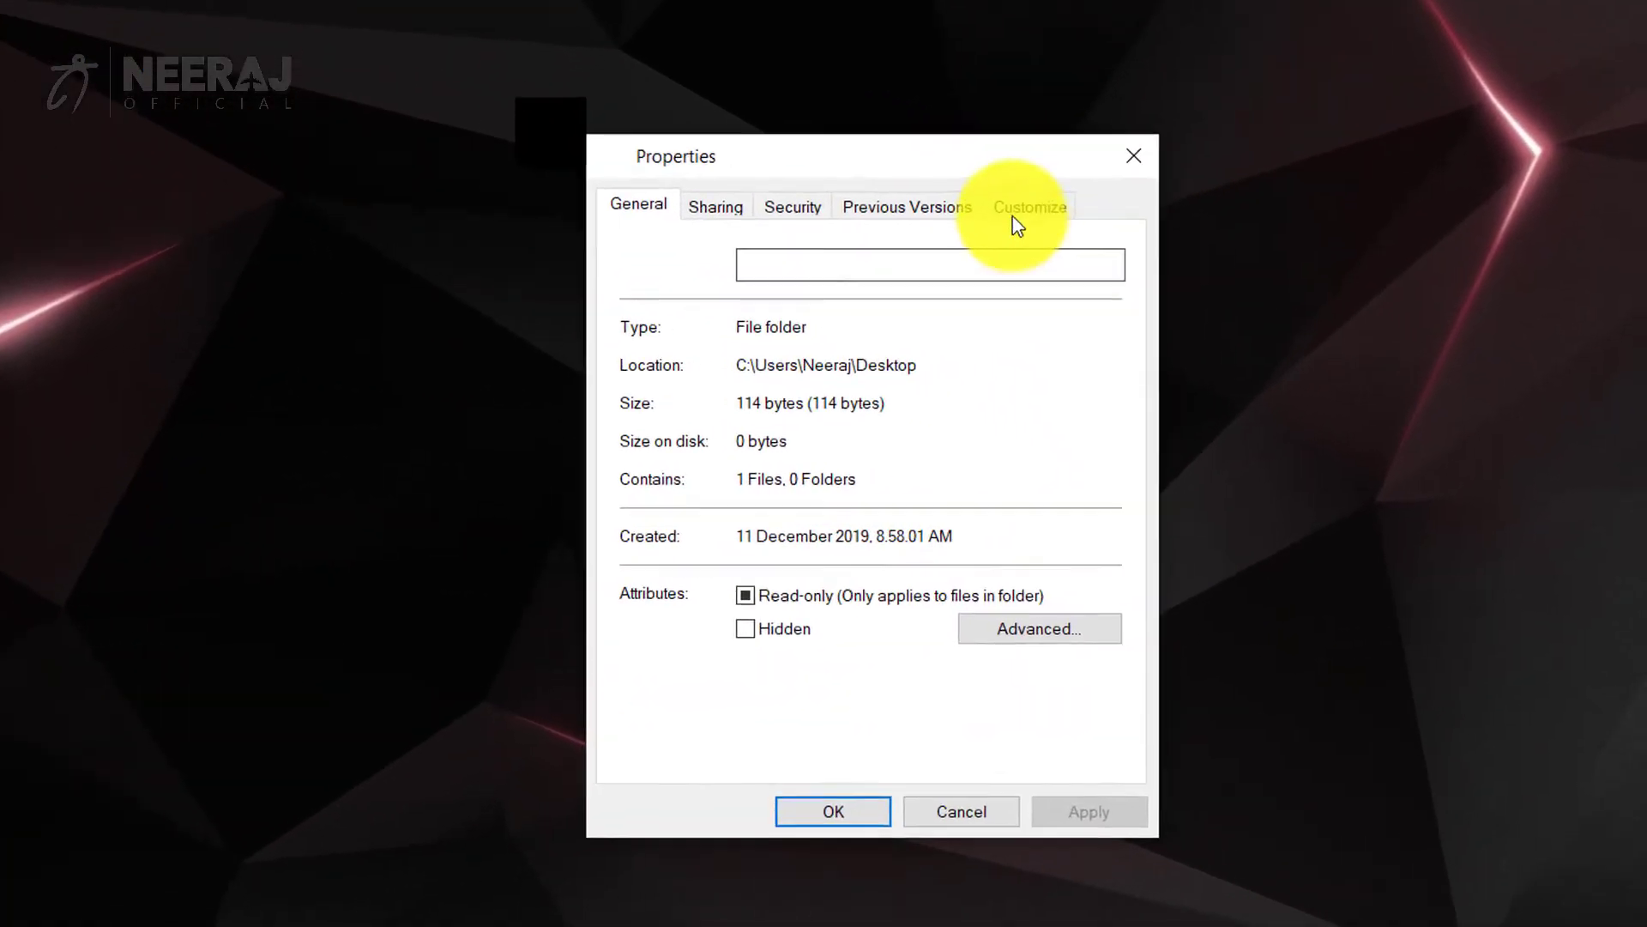
left_click(1204, 295)
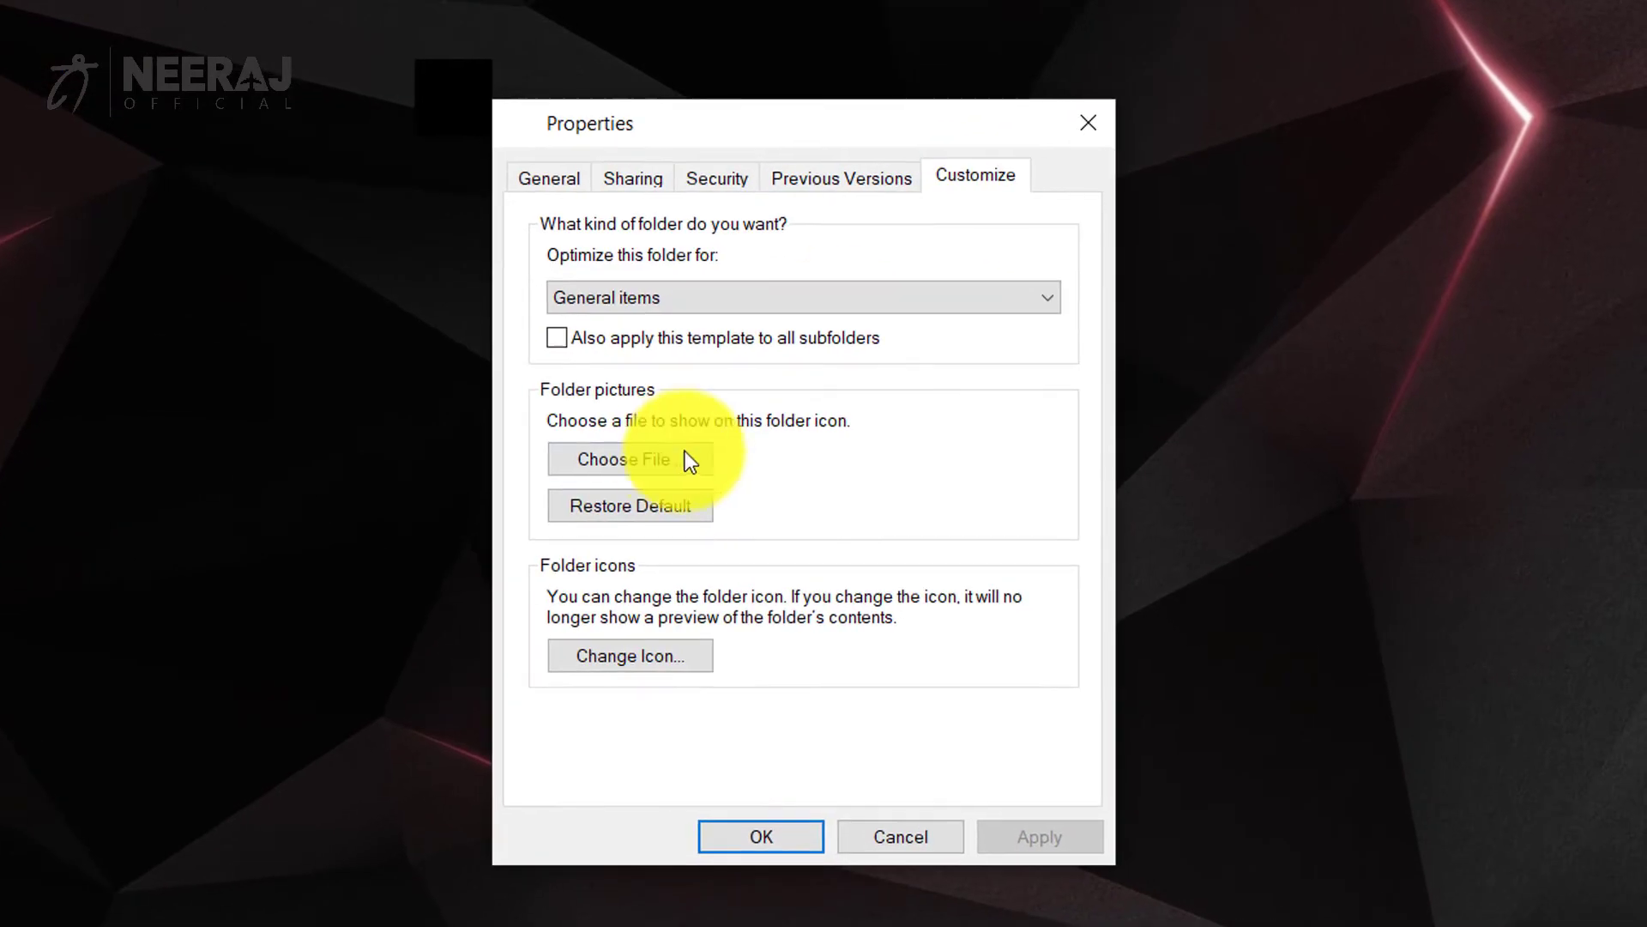
left_click(597, 659)
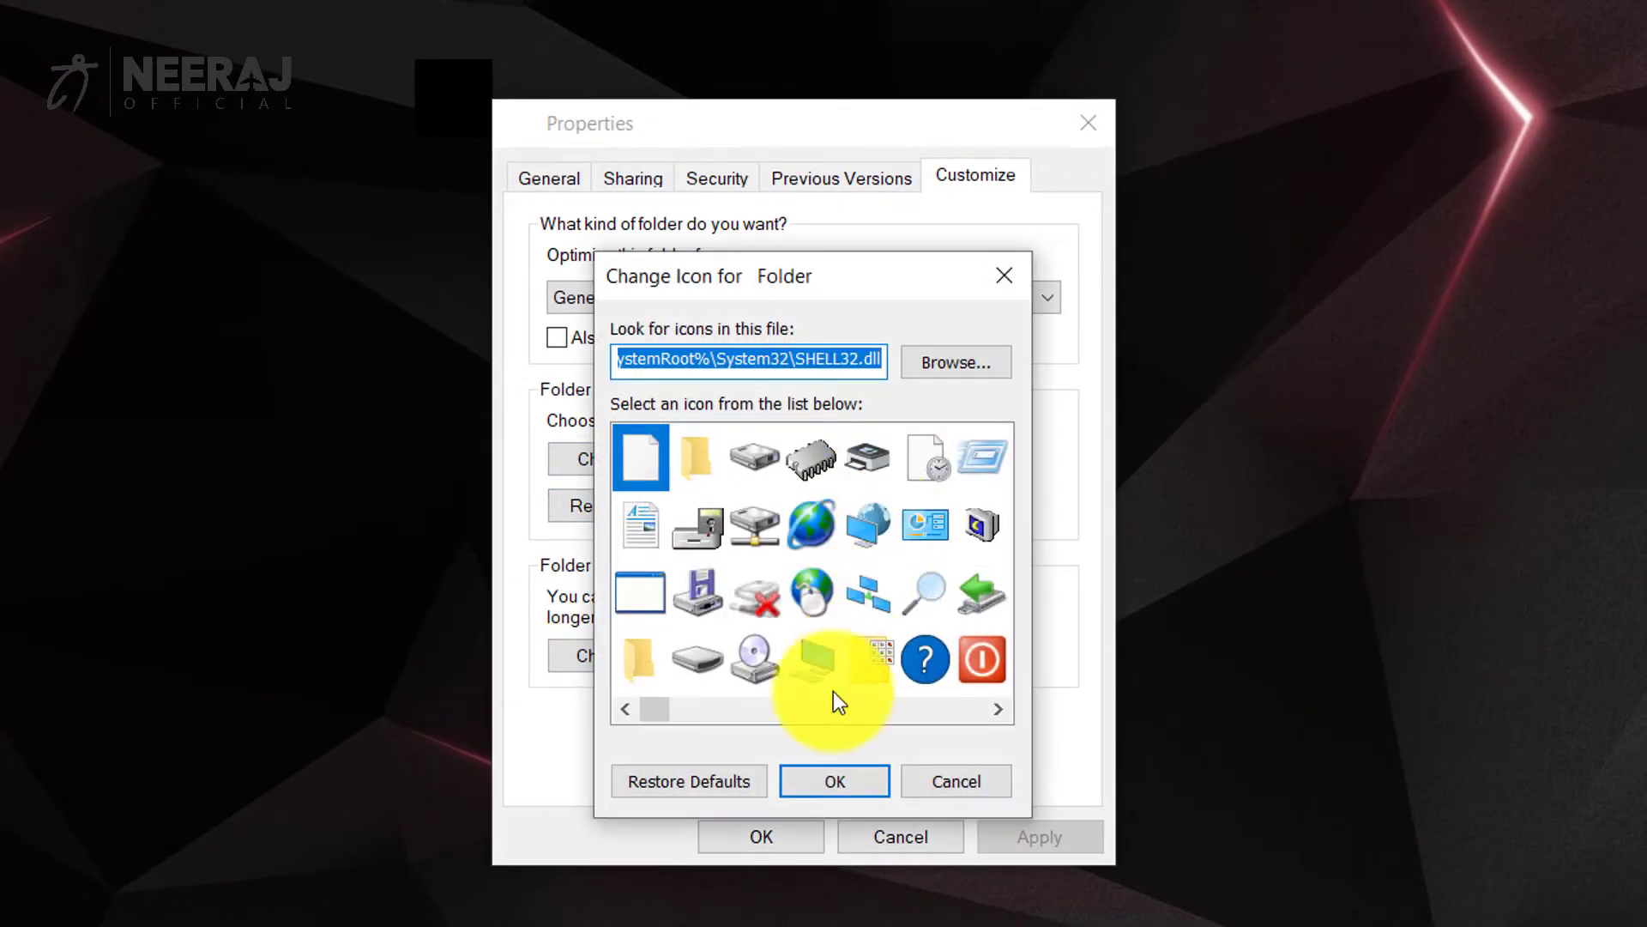
left_click(830, 714)
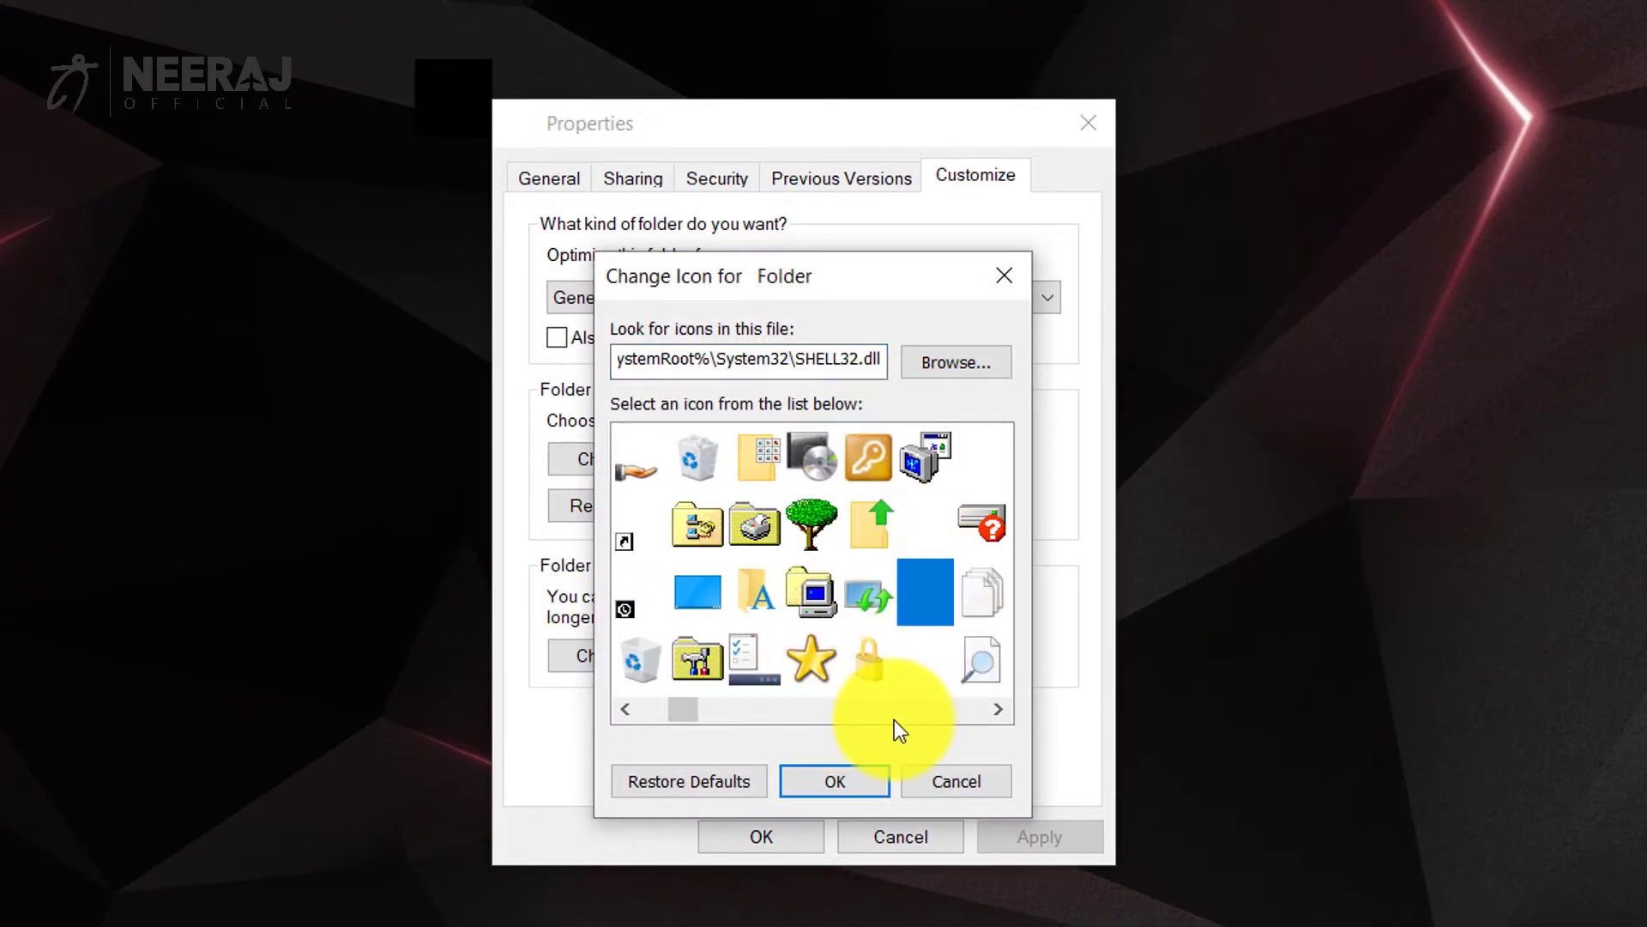
left_click(835, 783)
left_click(744, 835)
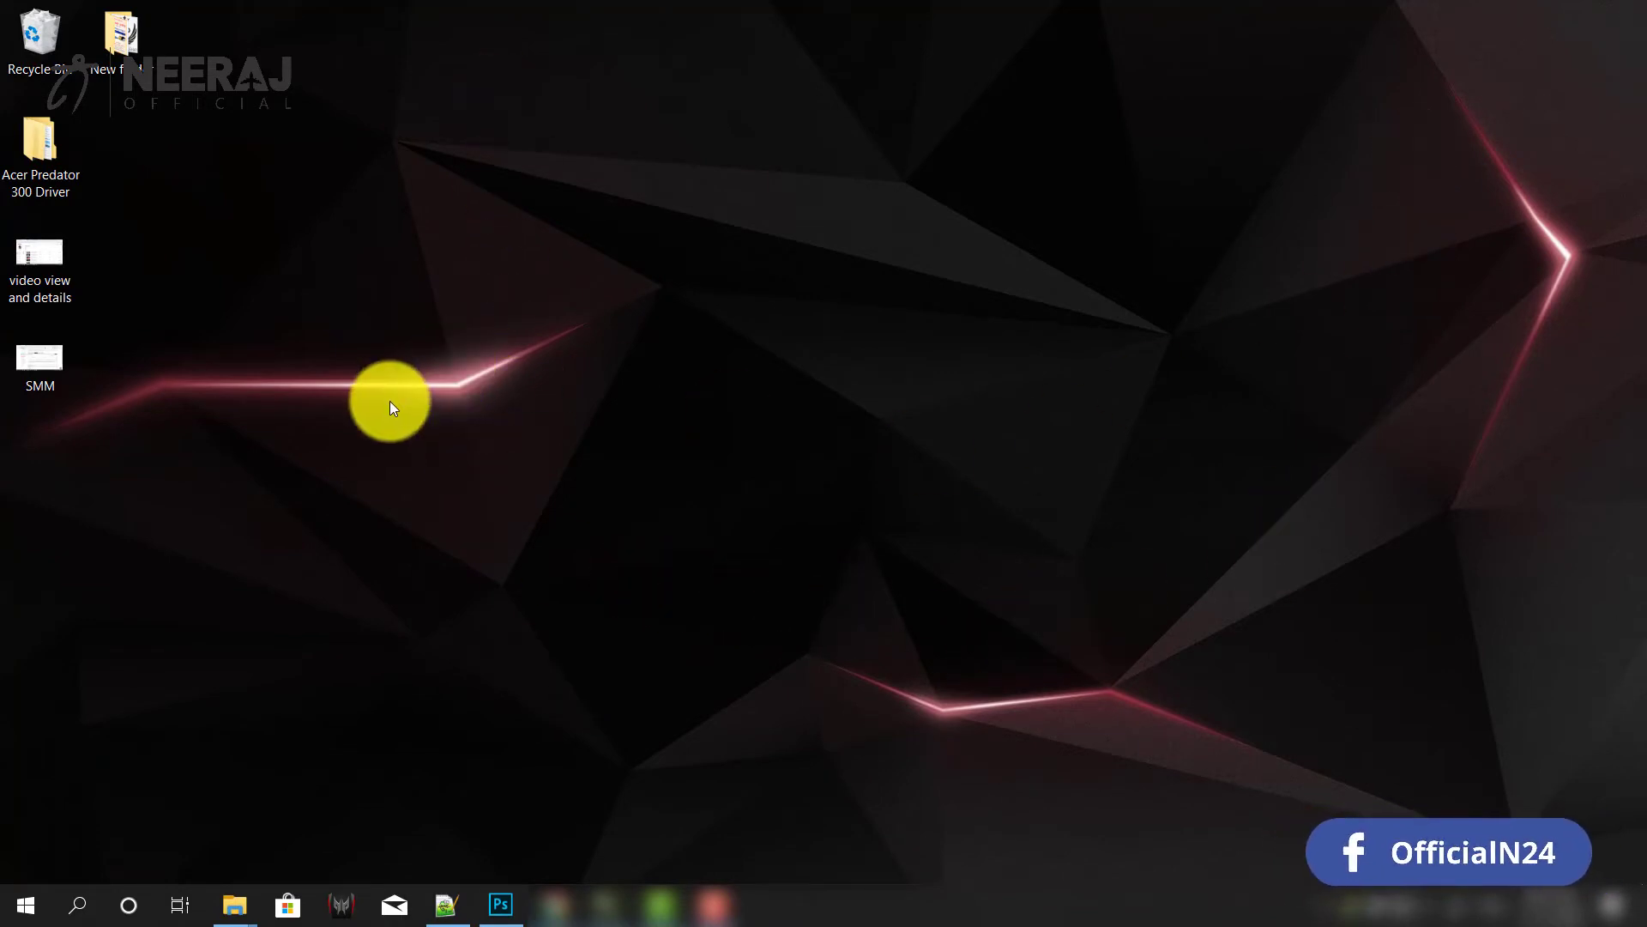
Locate the invisible folder on the desktop with selection boxes and open it
left_click_drag(541, 134, 1156, 635)
left_click(1149, 147)
left_click_drag(1187, 85, 439, 558)
left_click(749, 506)
left_click_drag(1140, 62, 614, 430)
left_click(728, 481)
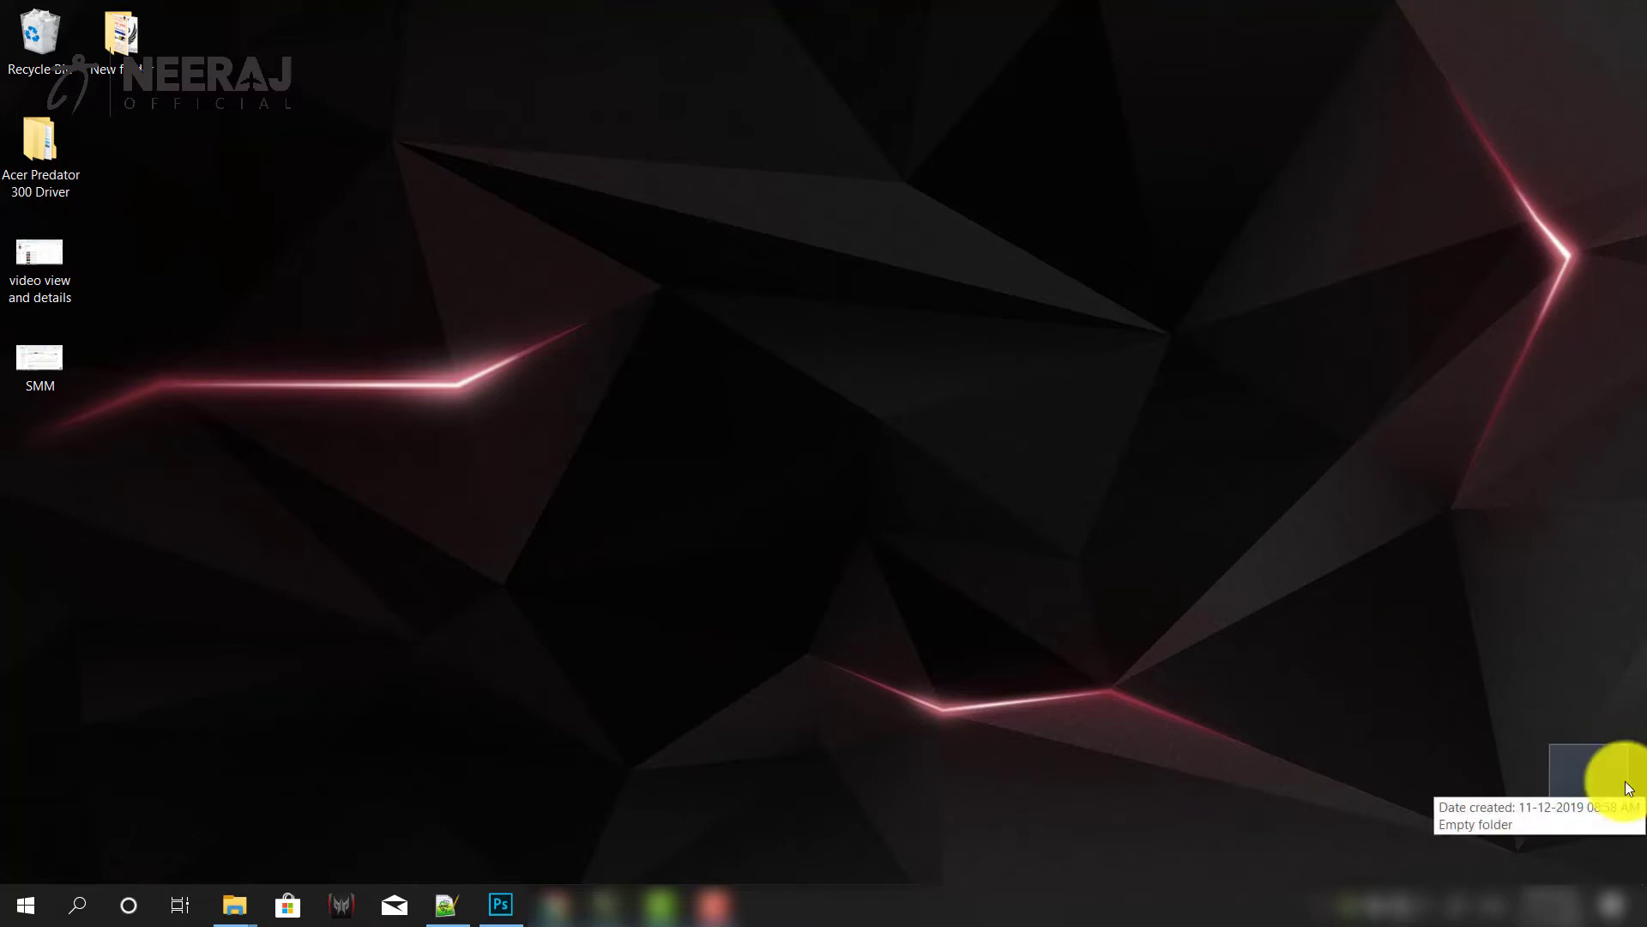
double_click(1586, 785)
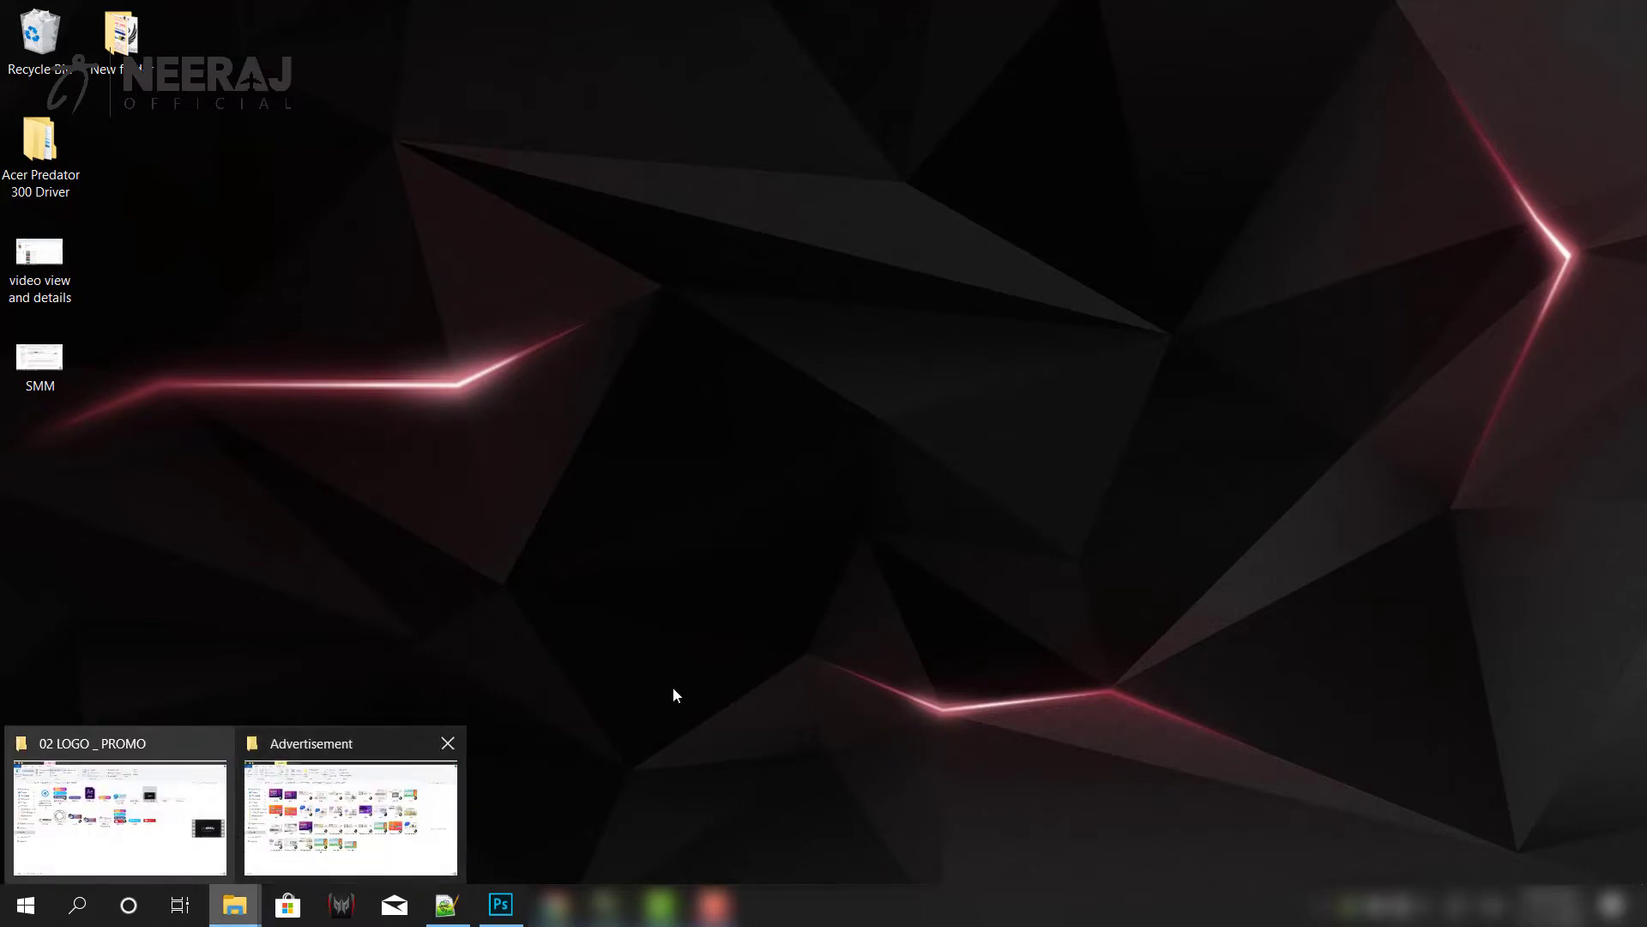
Open This PC in a new File Explorer window and launch Computer Management from it
key("super+e")
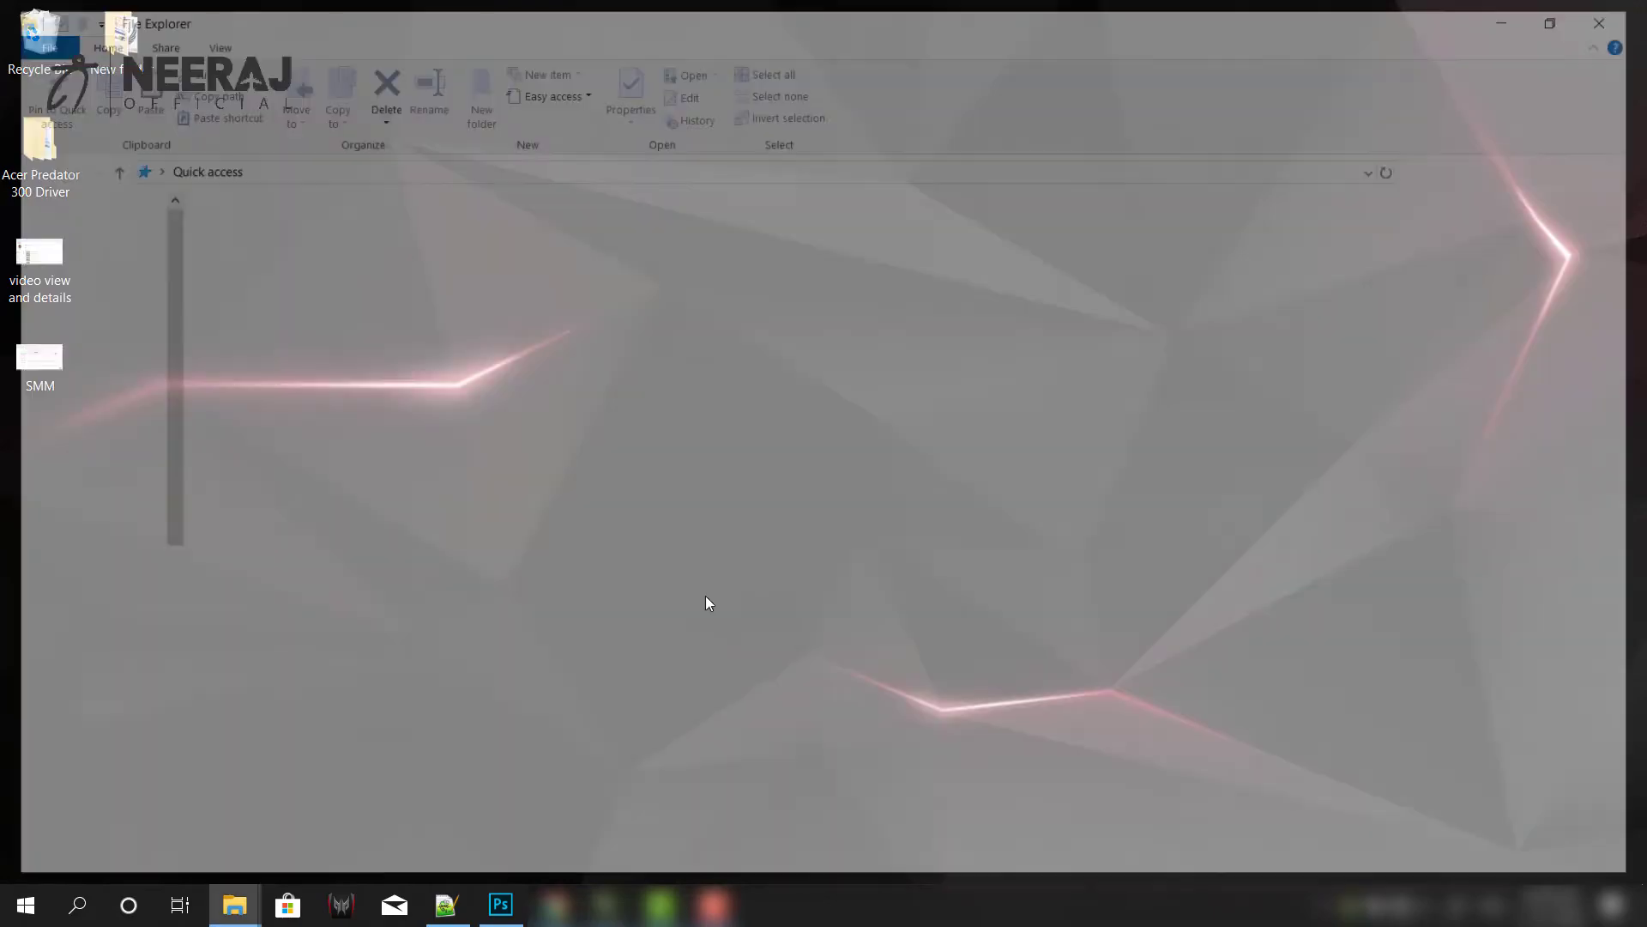
left_click(84, 550)
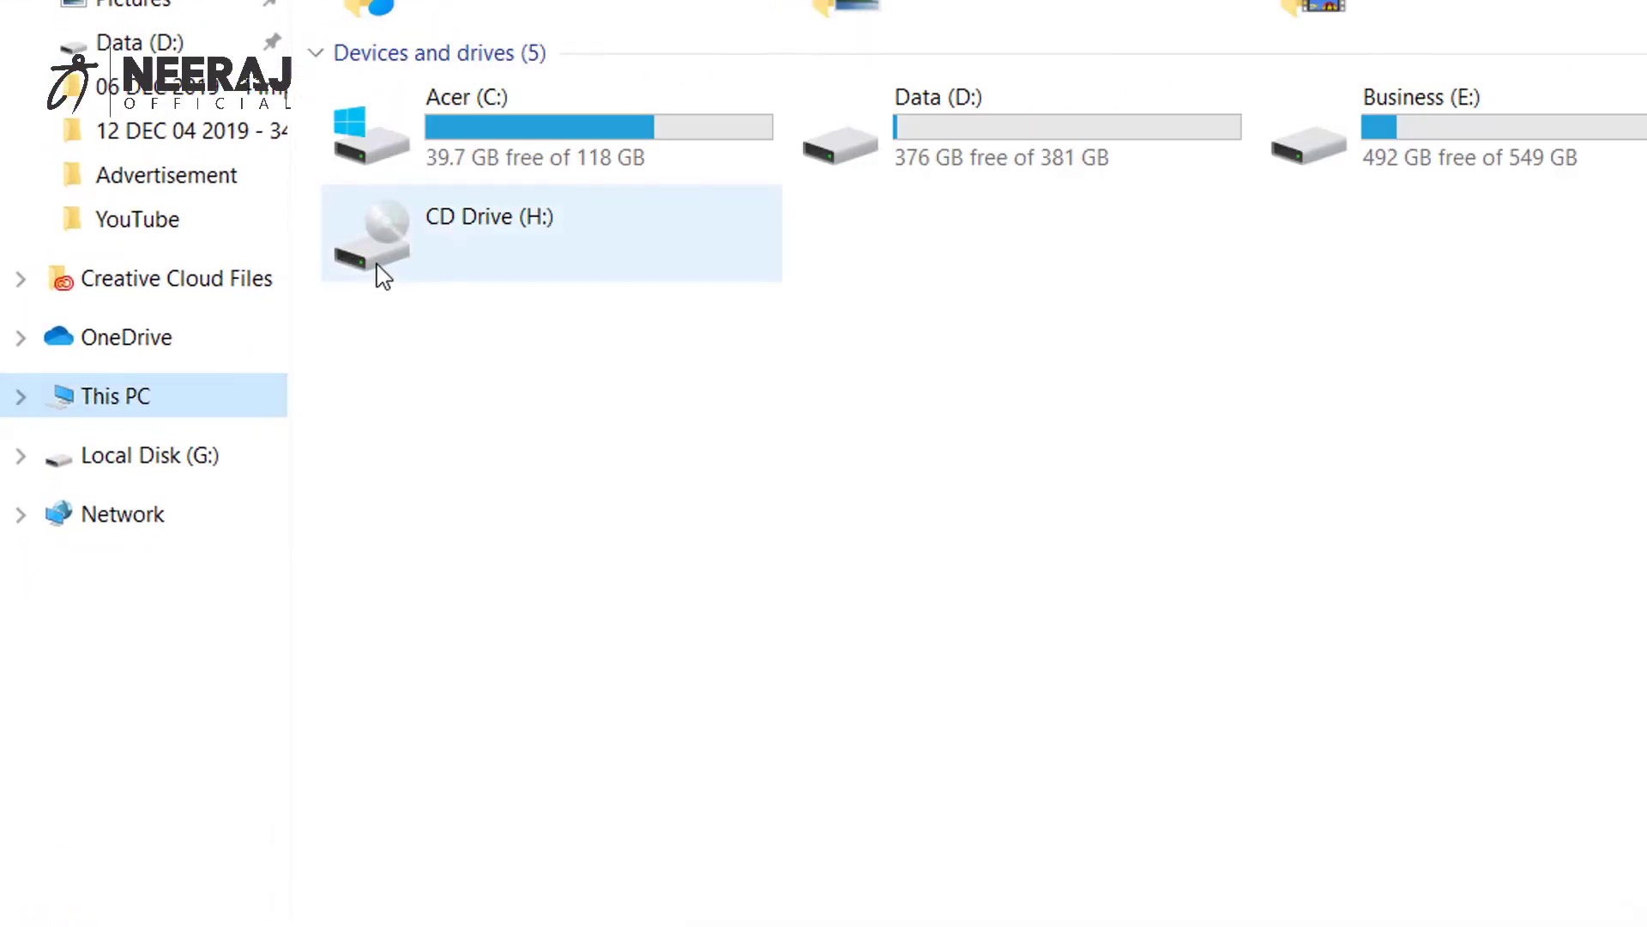
right_click(167, 399)
left_click(277, 493)
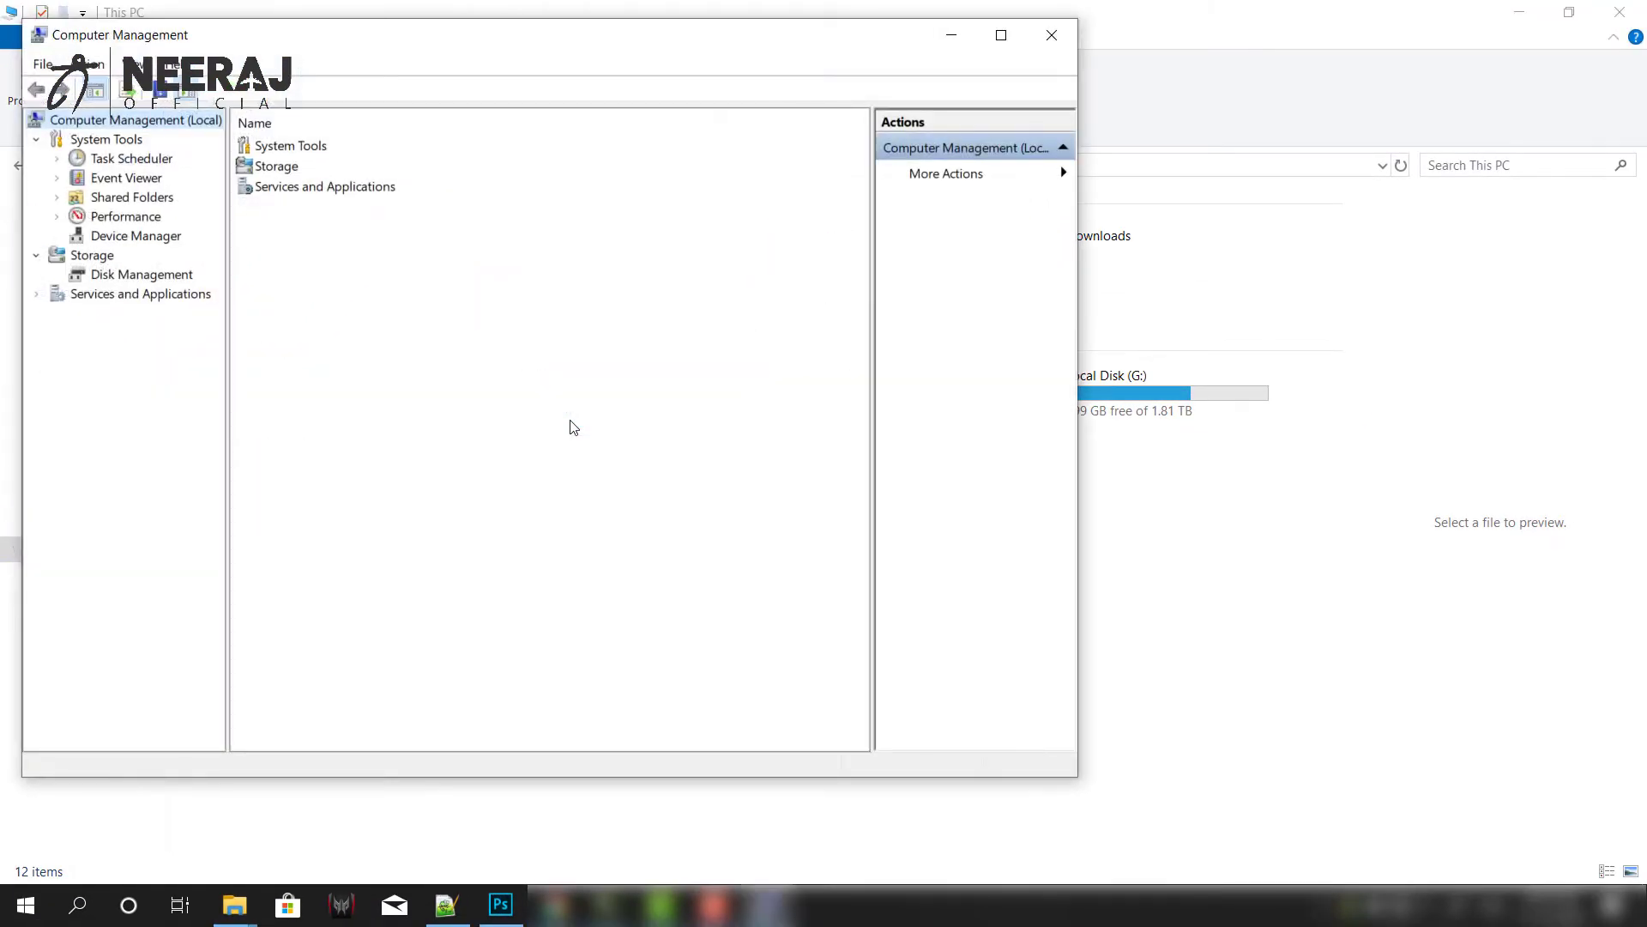
Show Disk Management in the Computer Management console
key("Down")
key("Down")
key("Down")
key("Down")
key("Down")
key("Down")
key("Down")
key("Down")
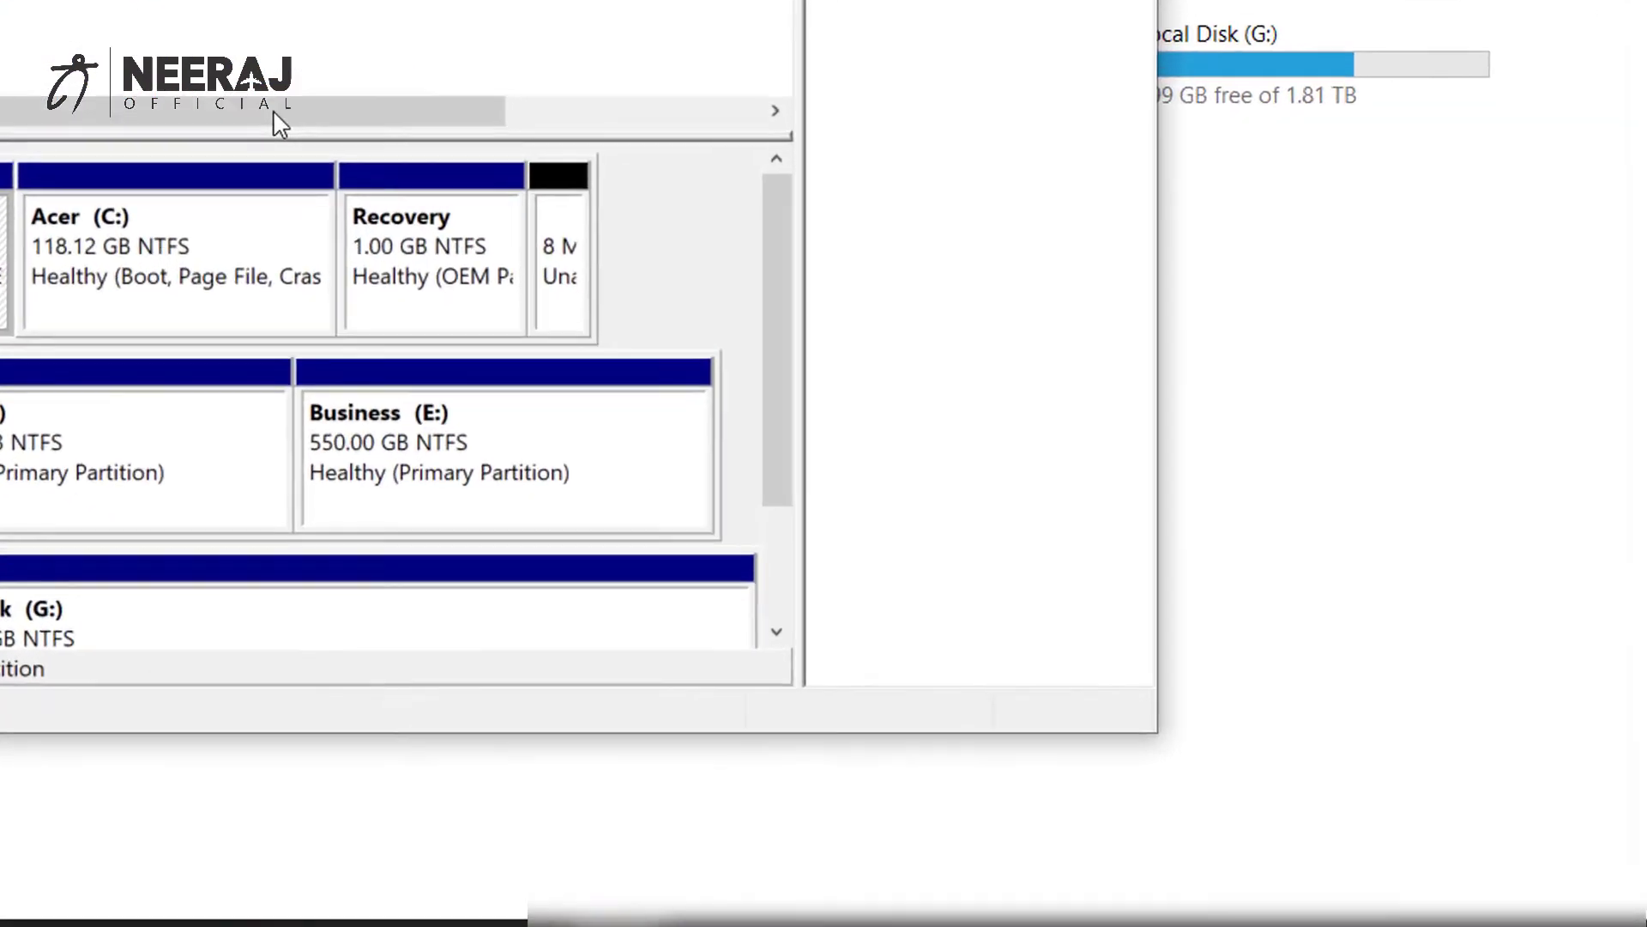
Shrink the Business (E:) volume on Disk 1 by 25000 MB
right_click(759, 595)
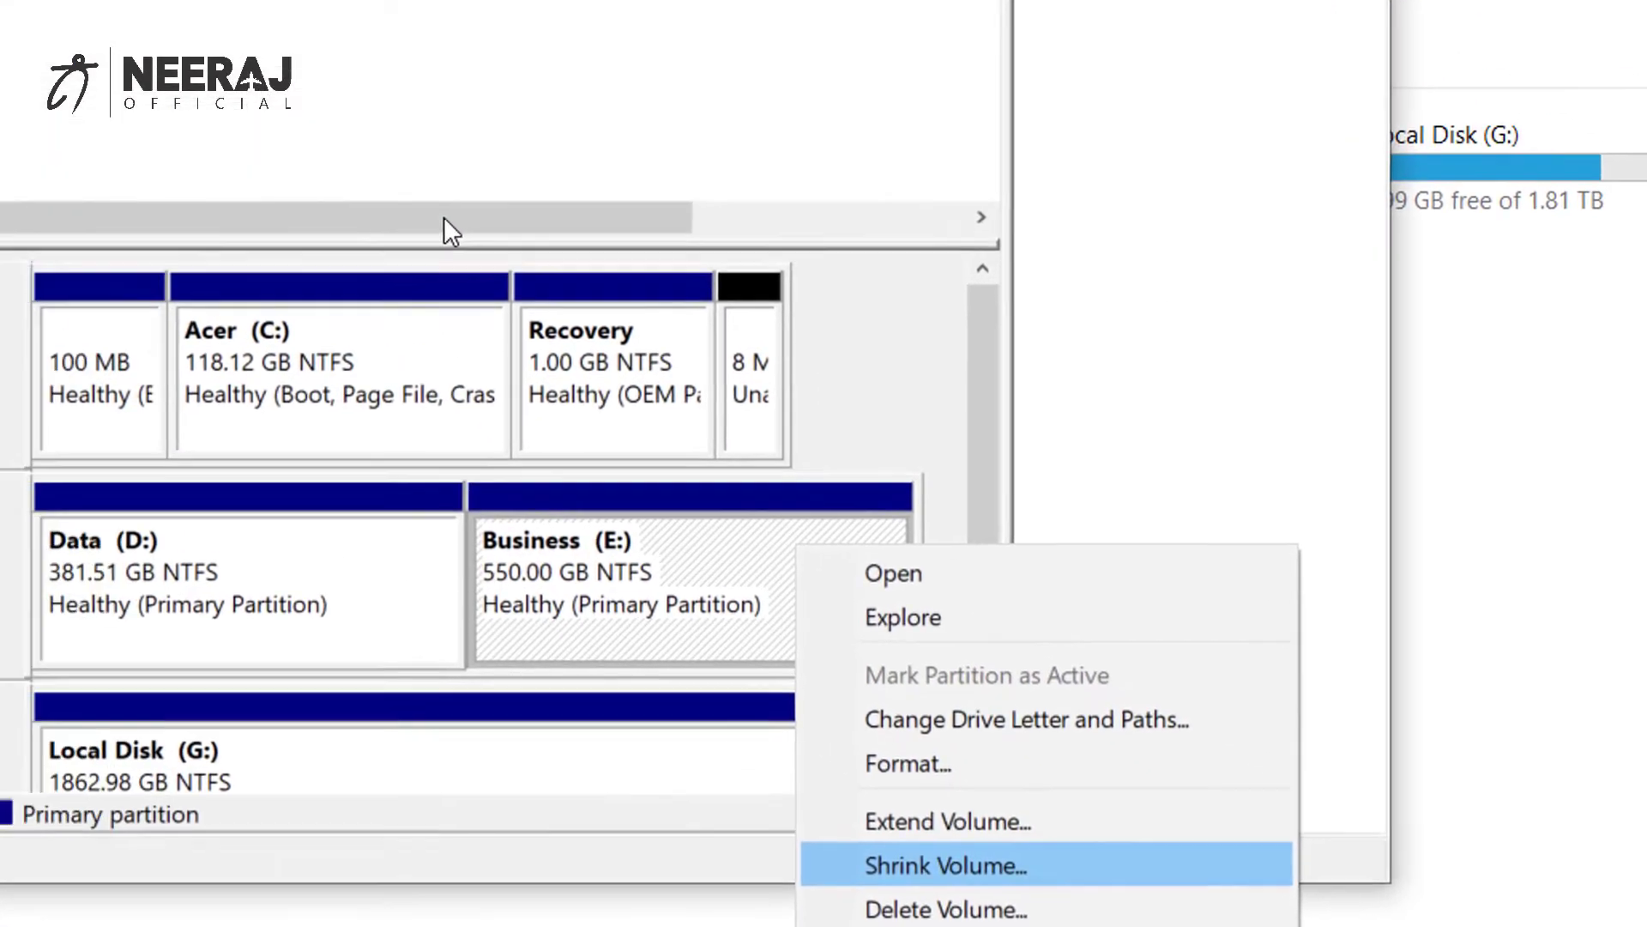
left_click(725, 708)
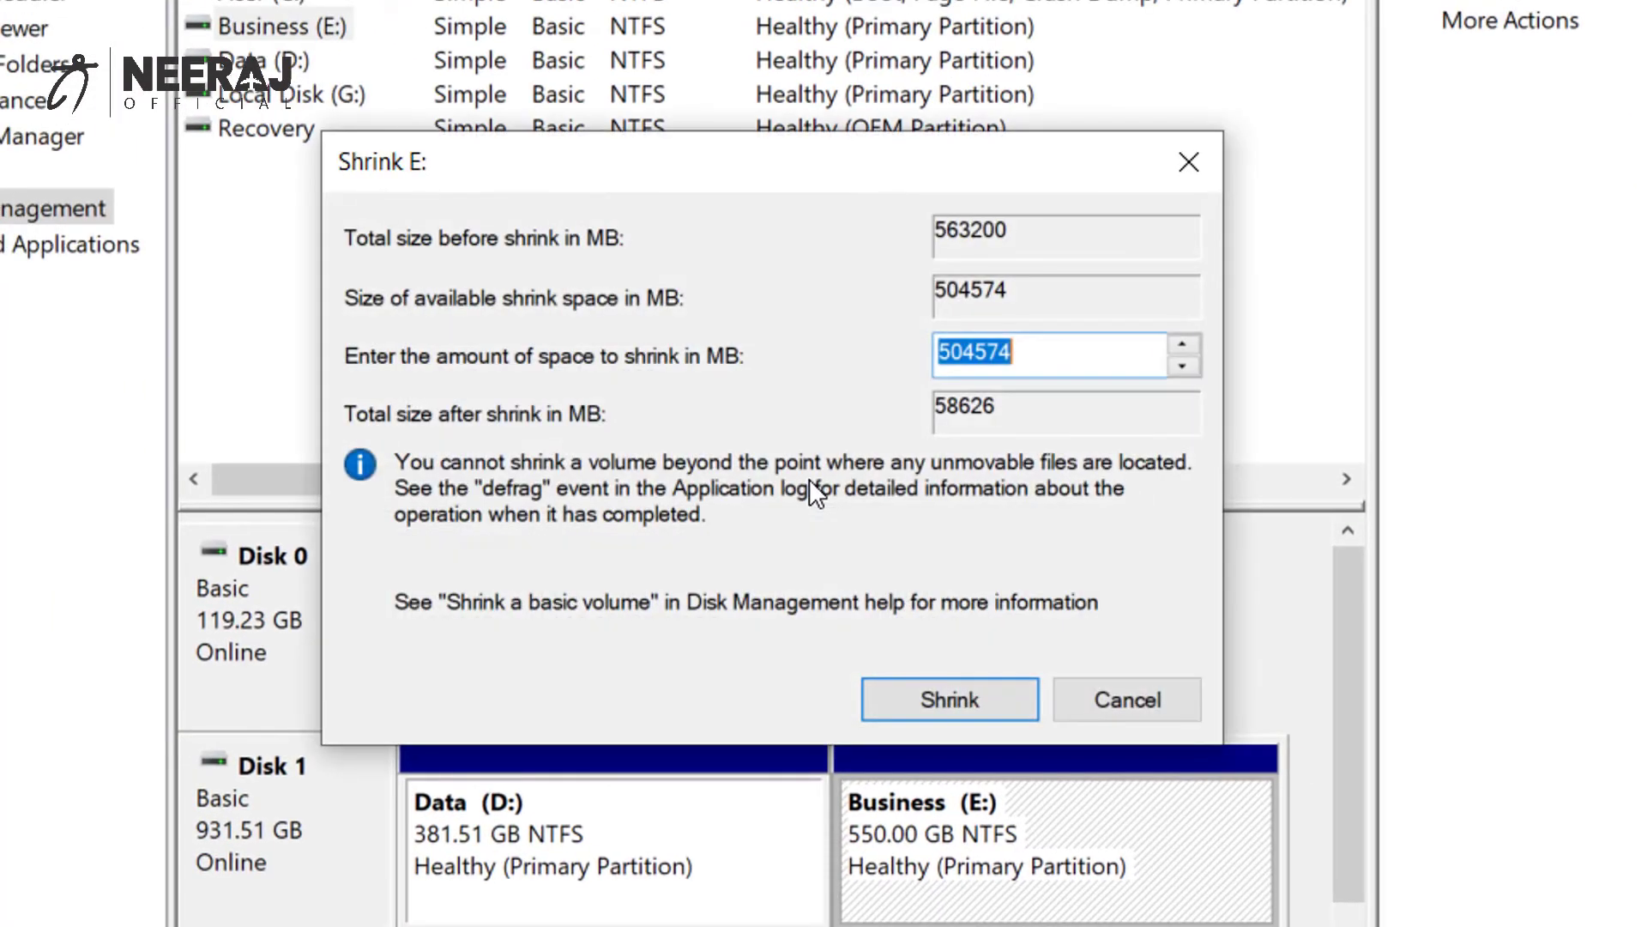
type("25000")
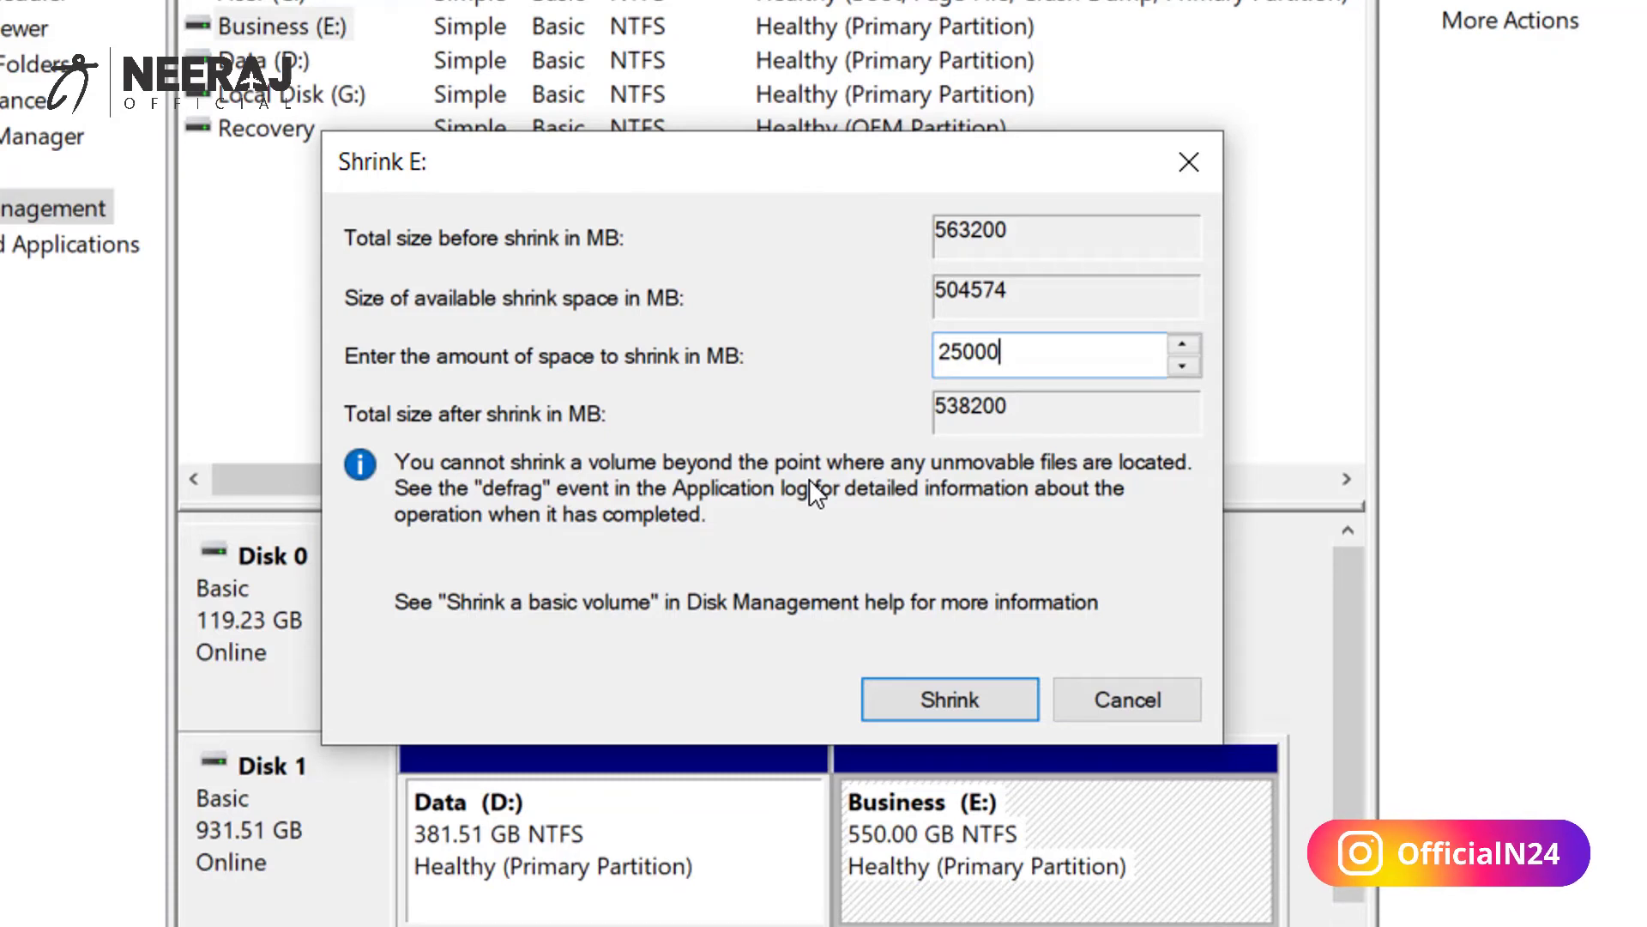
key("Return")
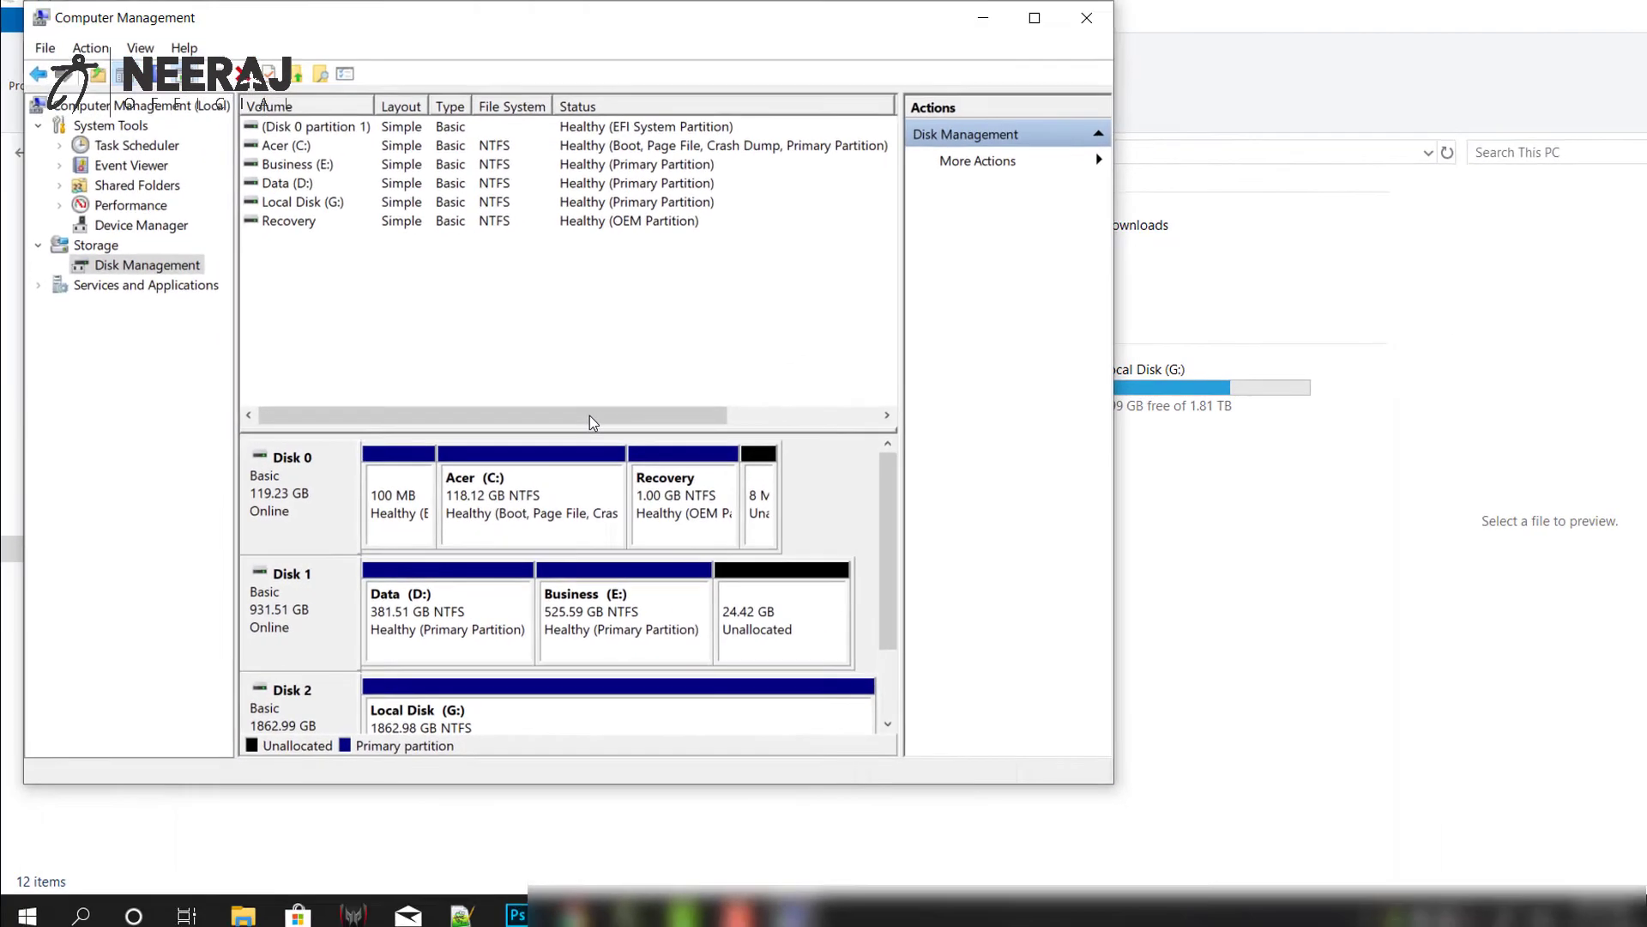
key("alt+F4")
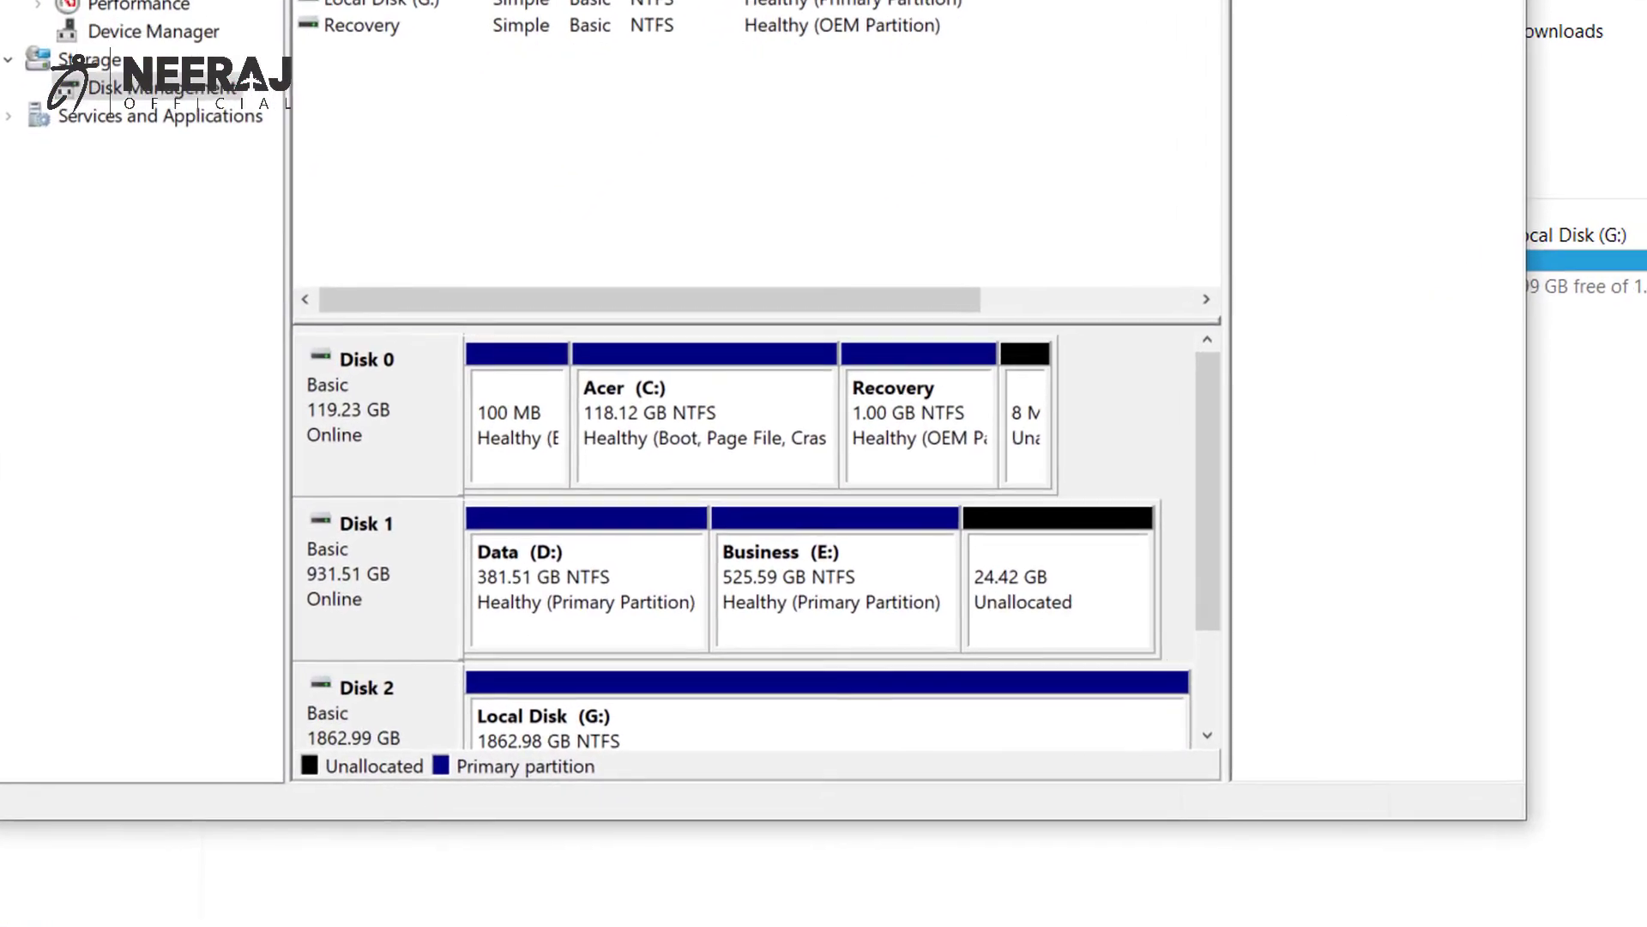
Start a new simple volume in the unallocated space on Disk 1, using 25000 MB and drive letter A
right_click(802, 590)
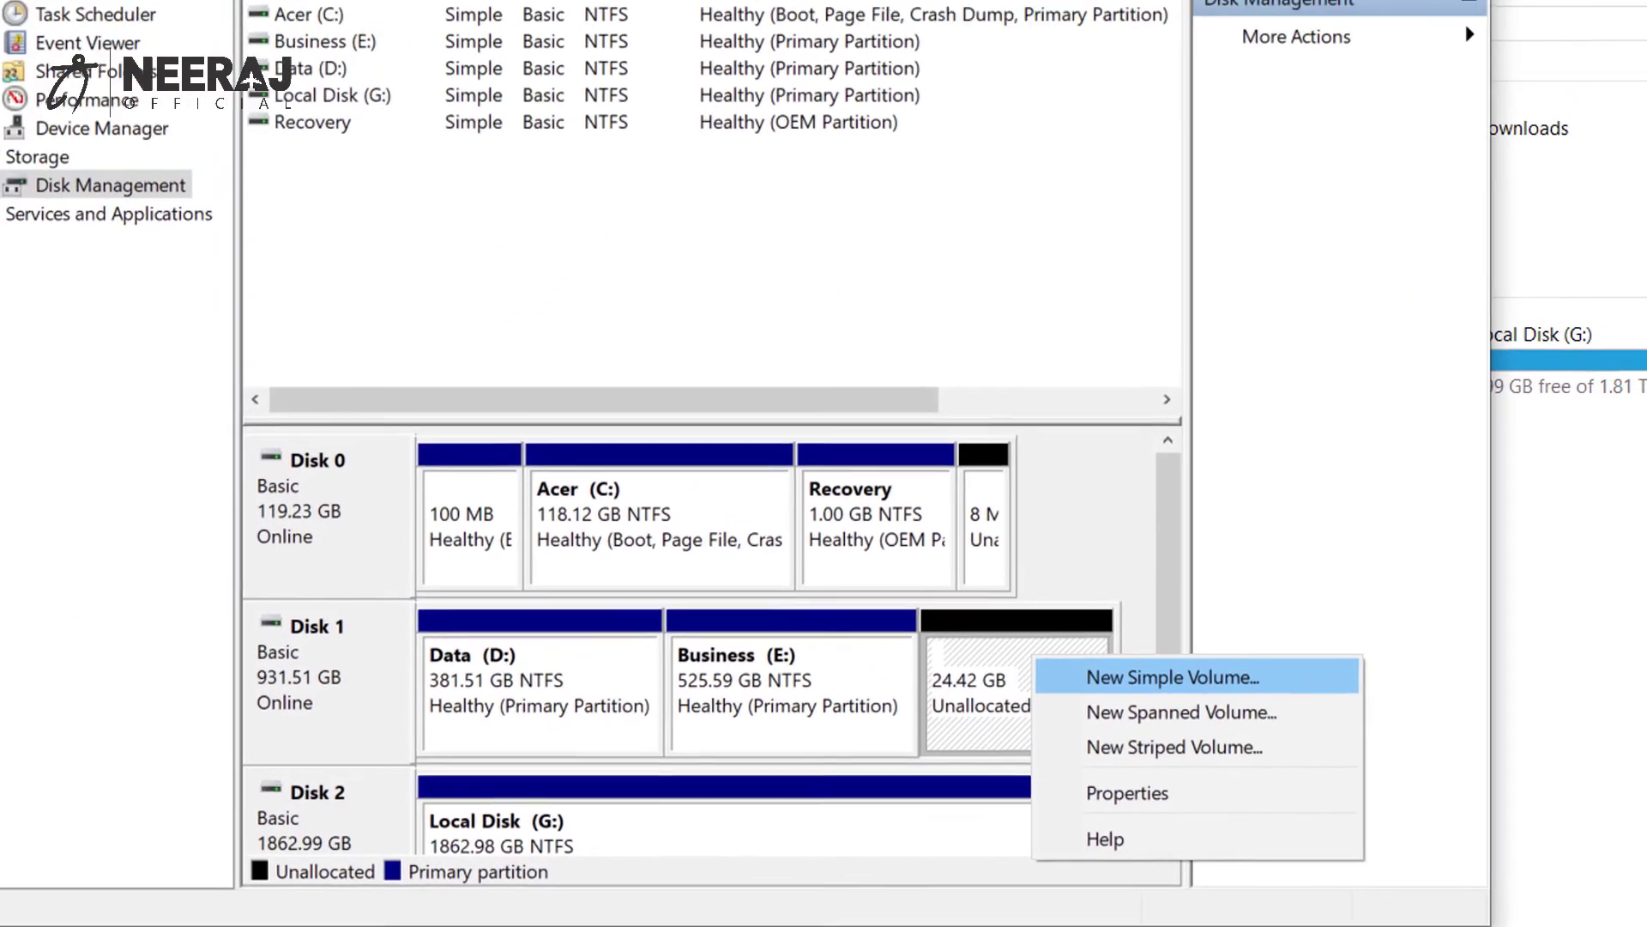
left_click(1225, 572)
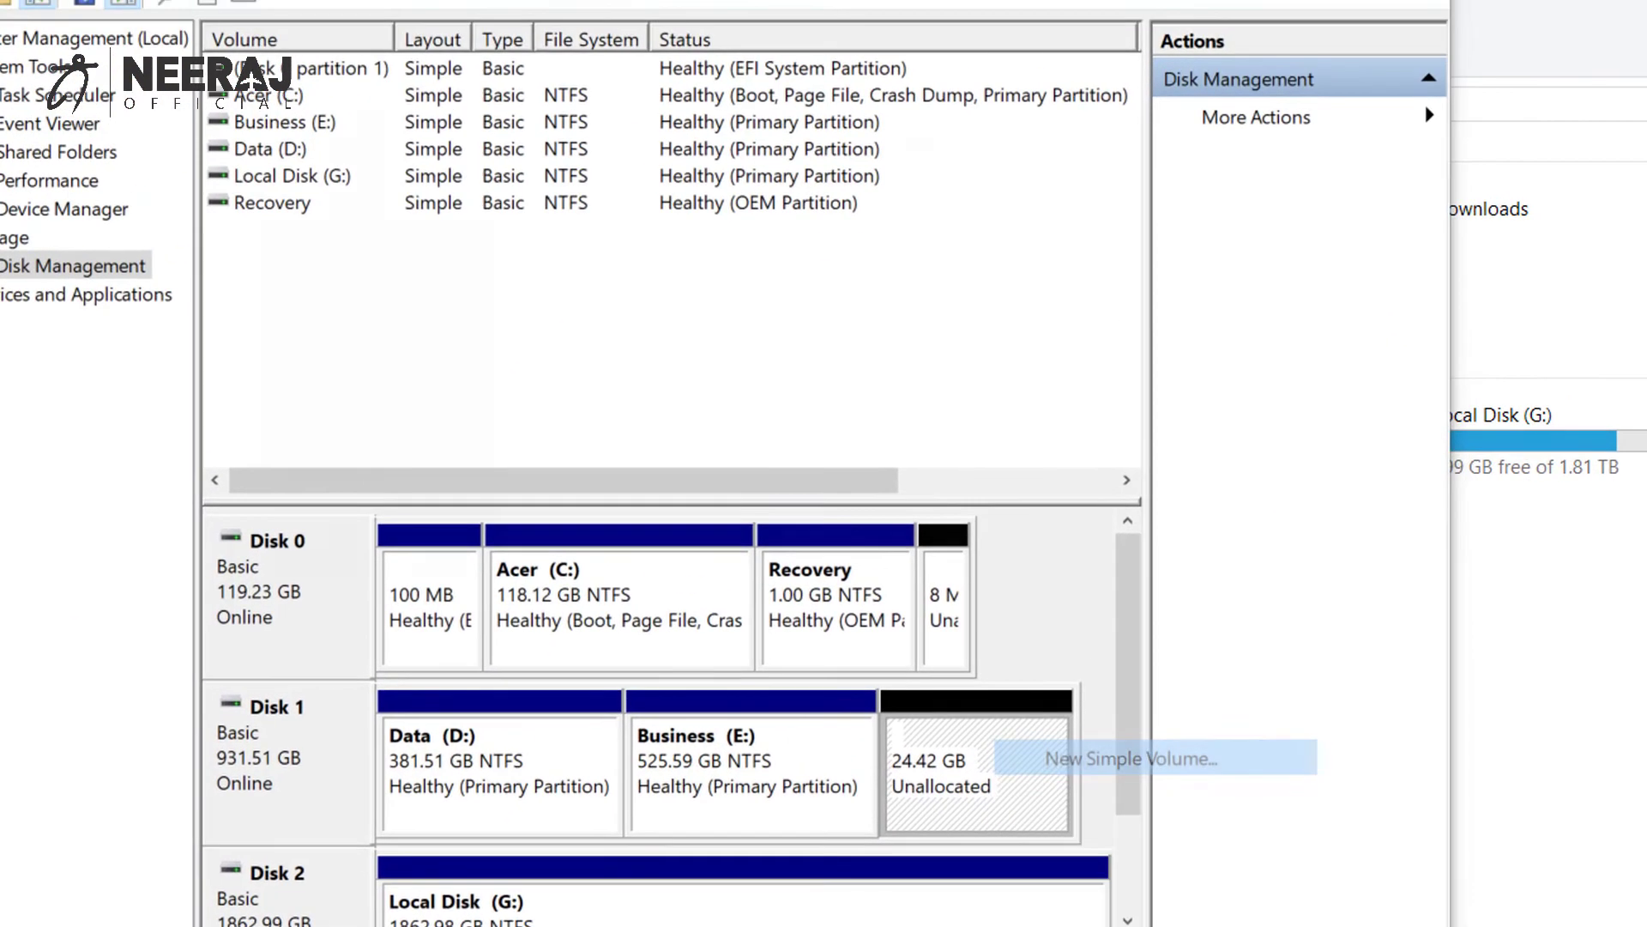
key("Return")
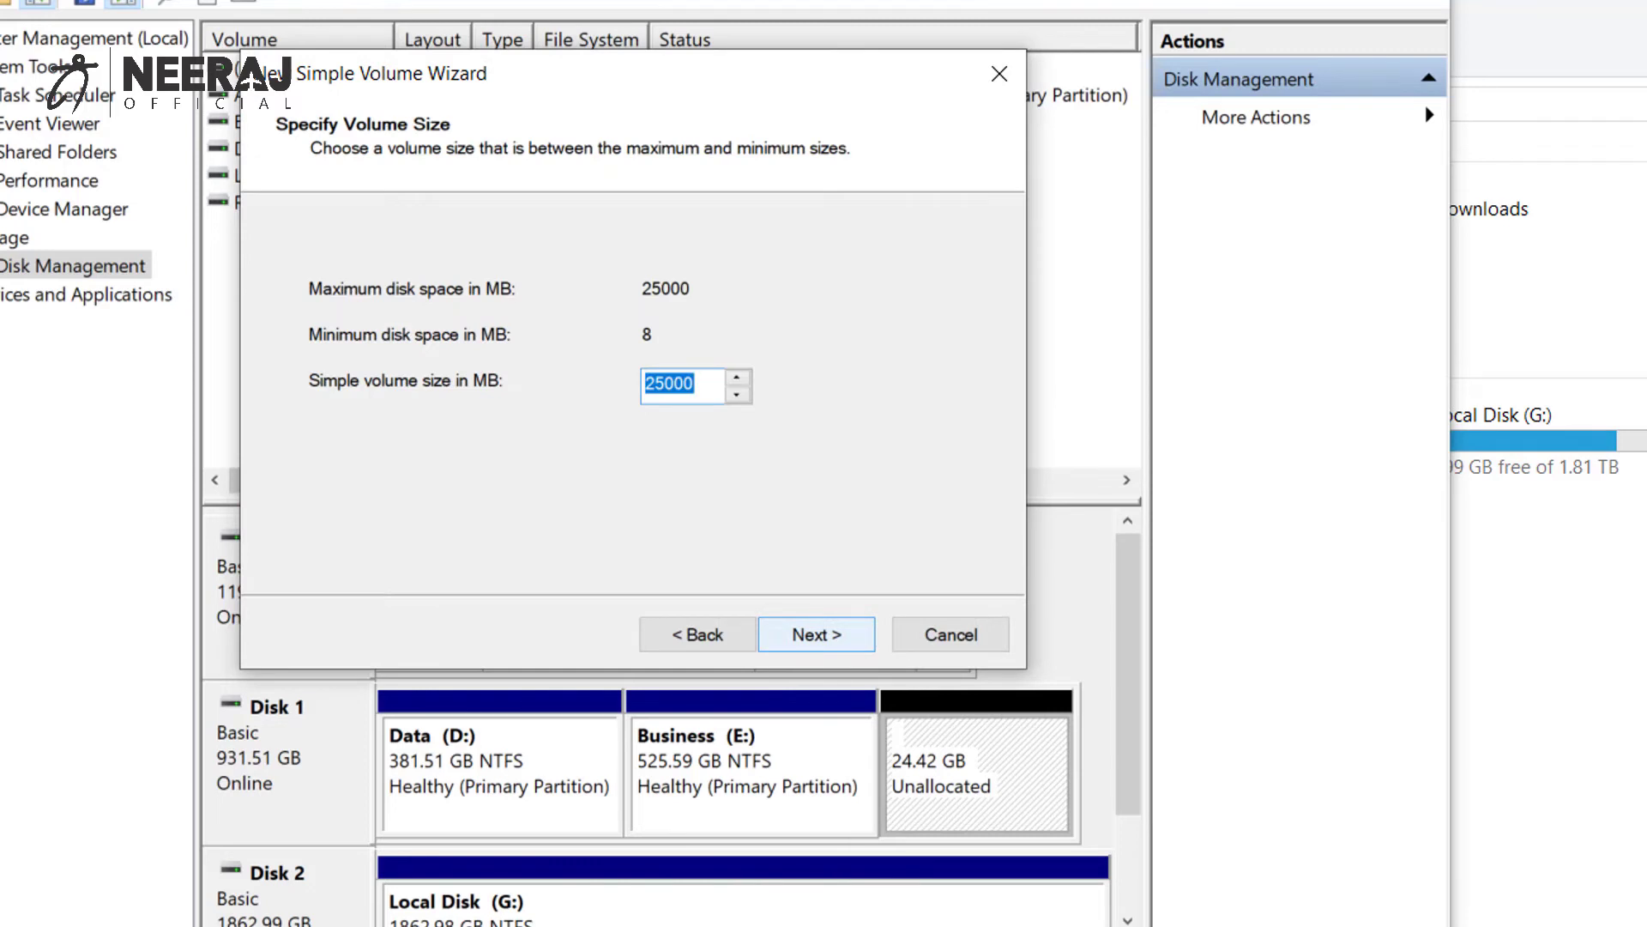
key("Return")
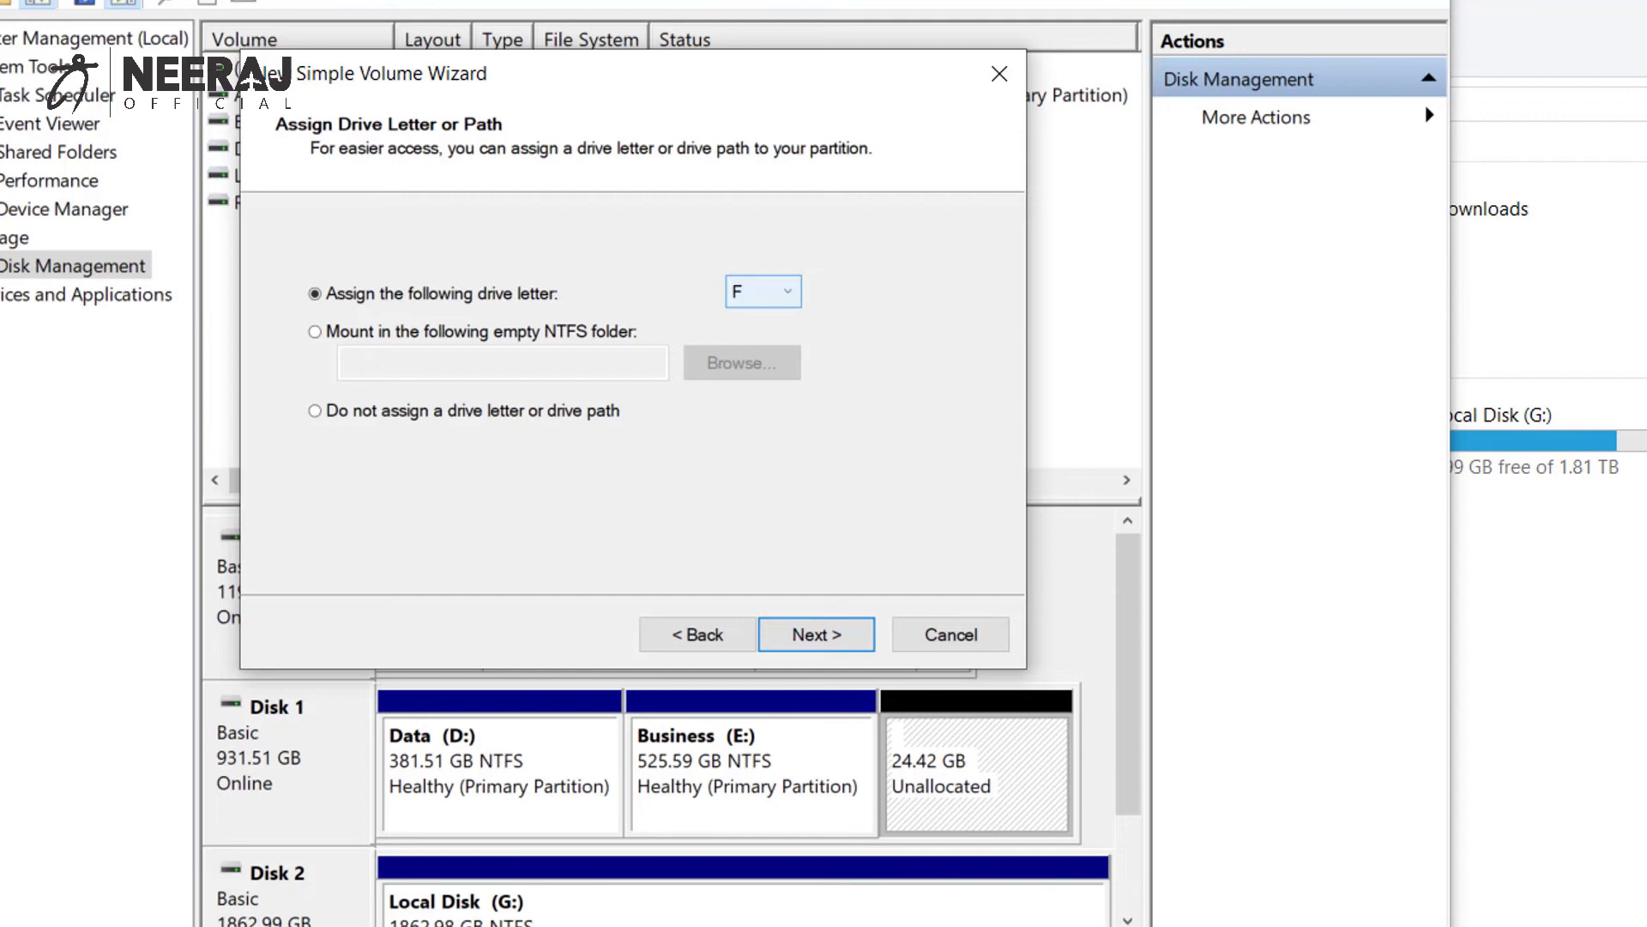
key("alt+Down")
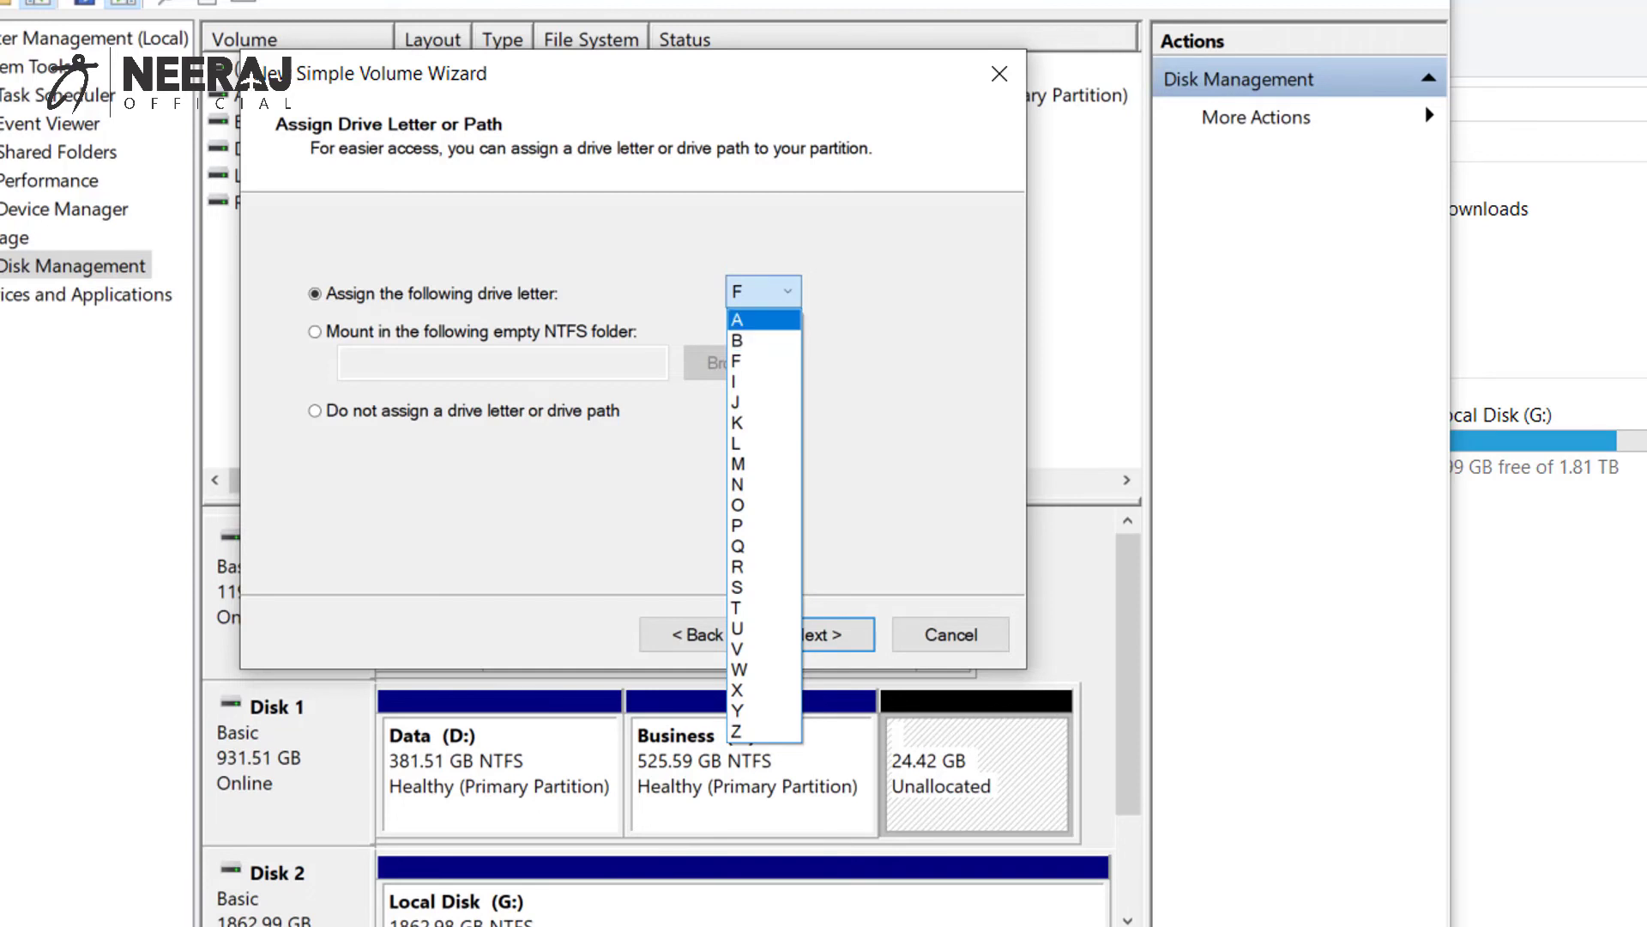
key("Return")
key("Return")
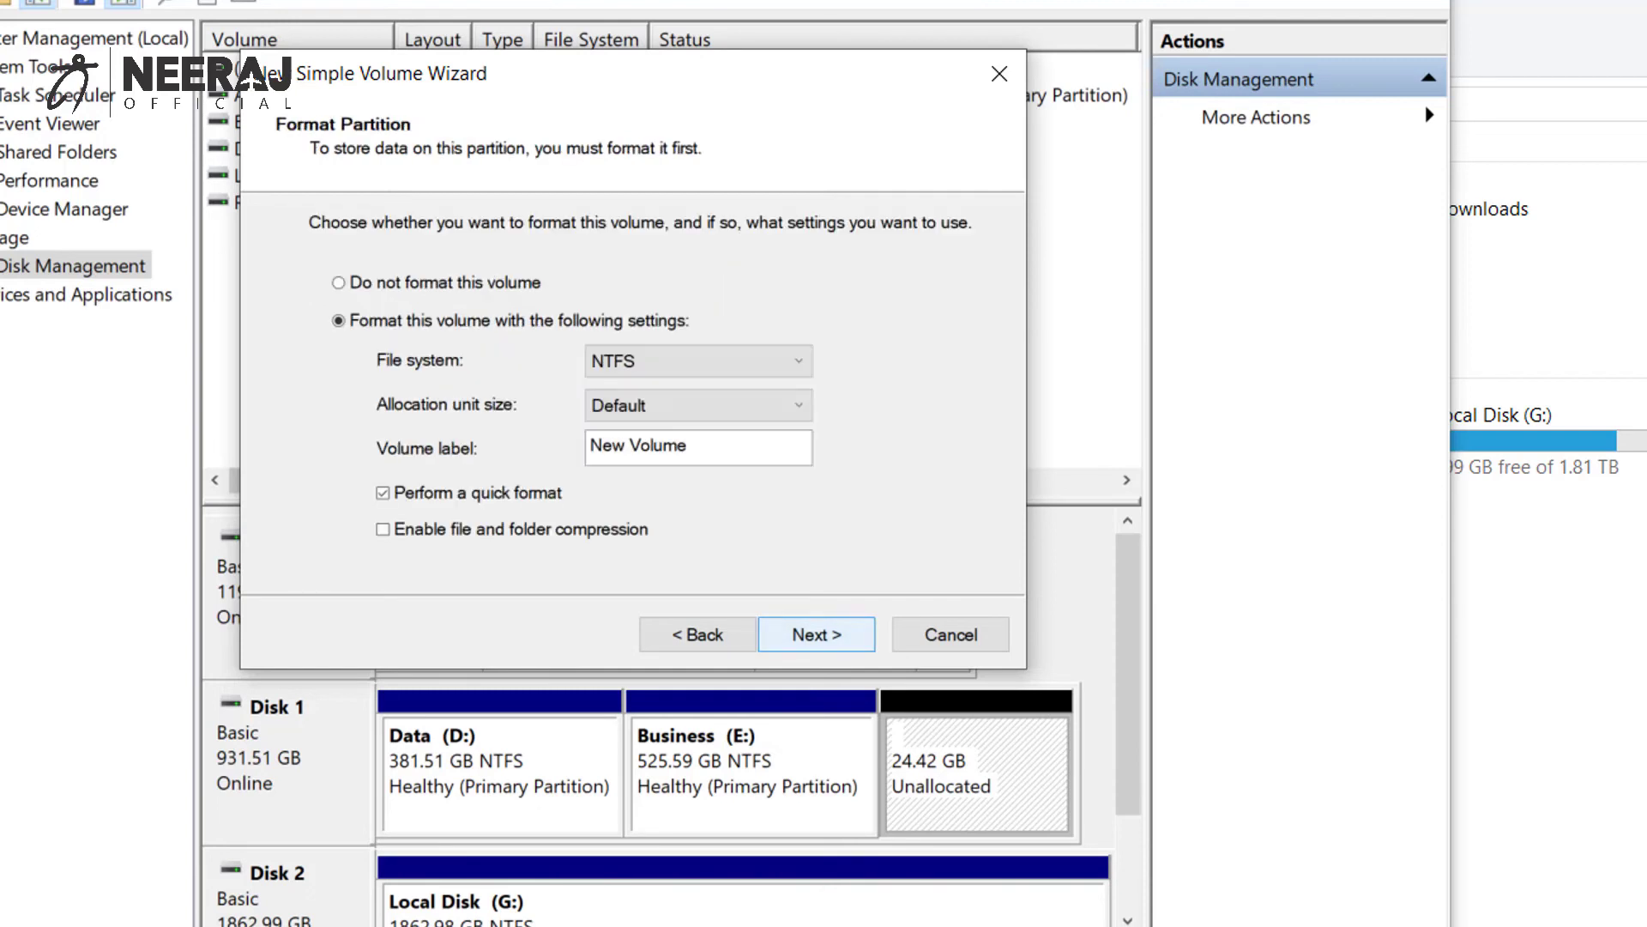
Label the new volume JUST NOW, keep NTFS with quick format, and finish creating it
key("Tab")
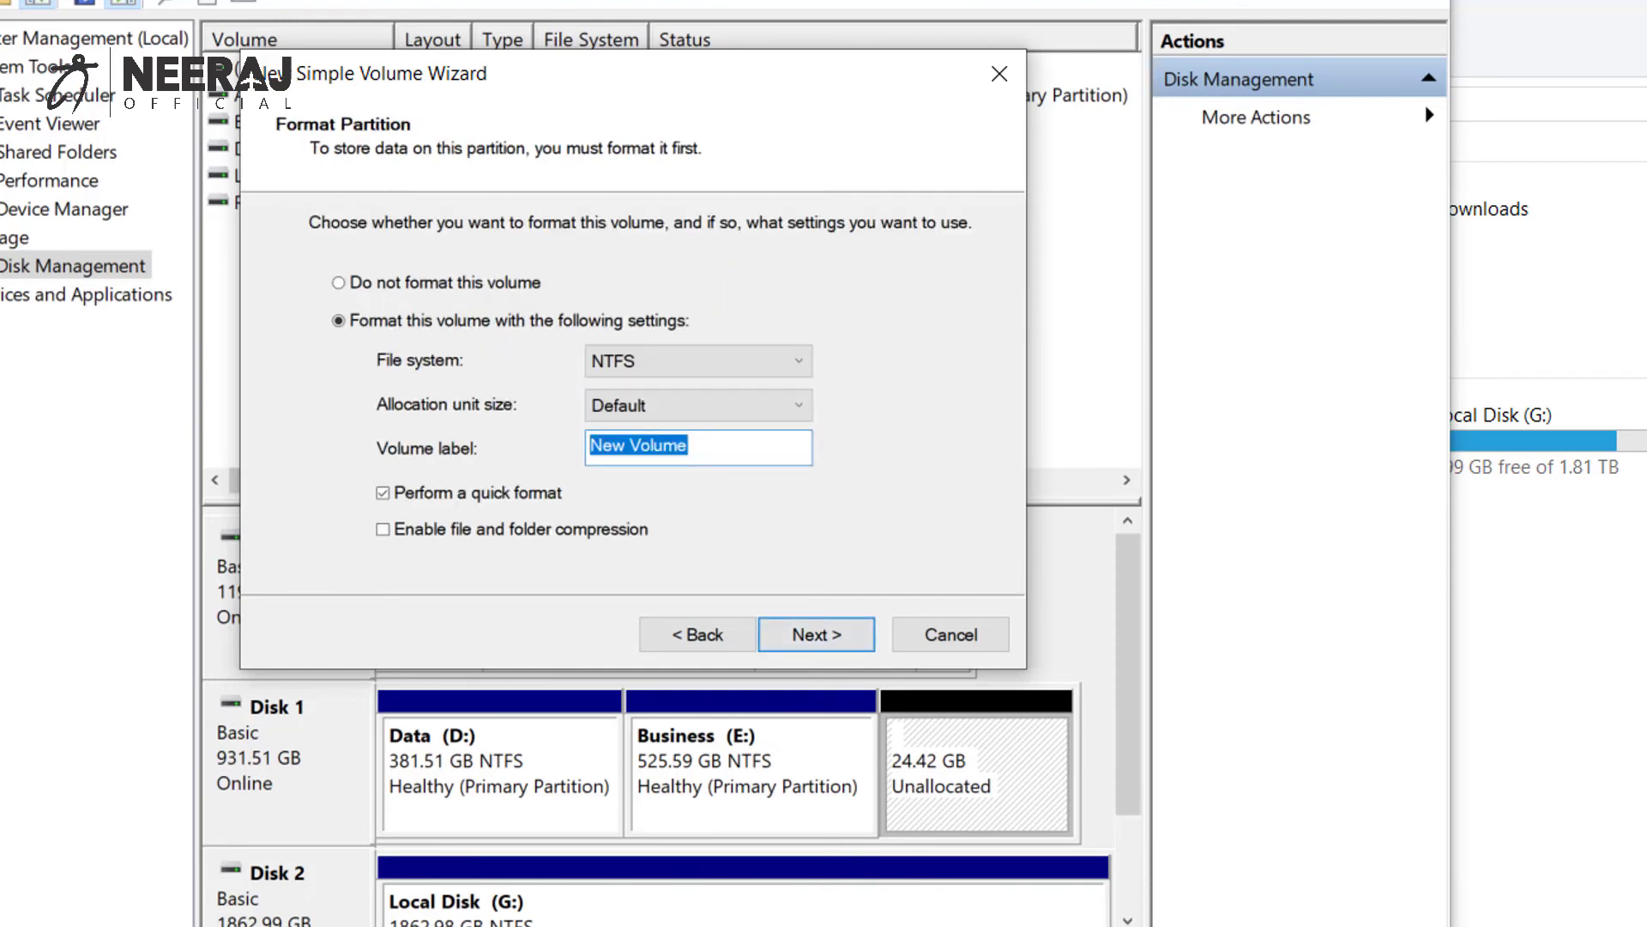
type("JUST NOW")
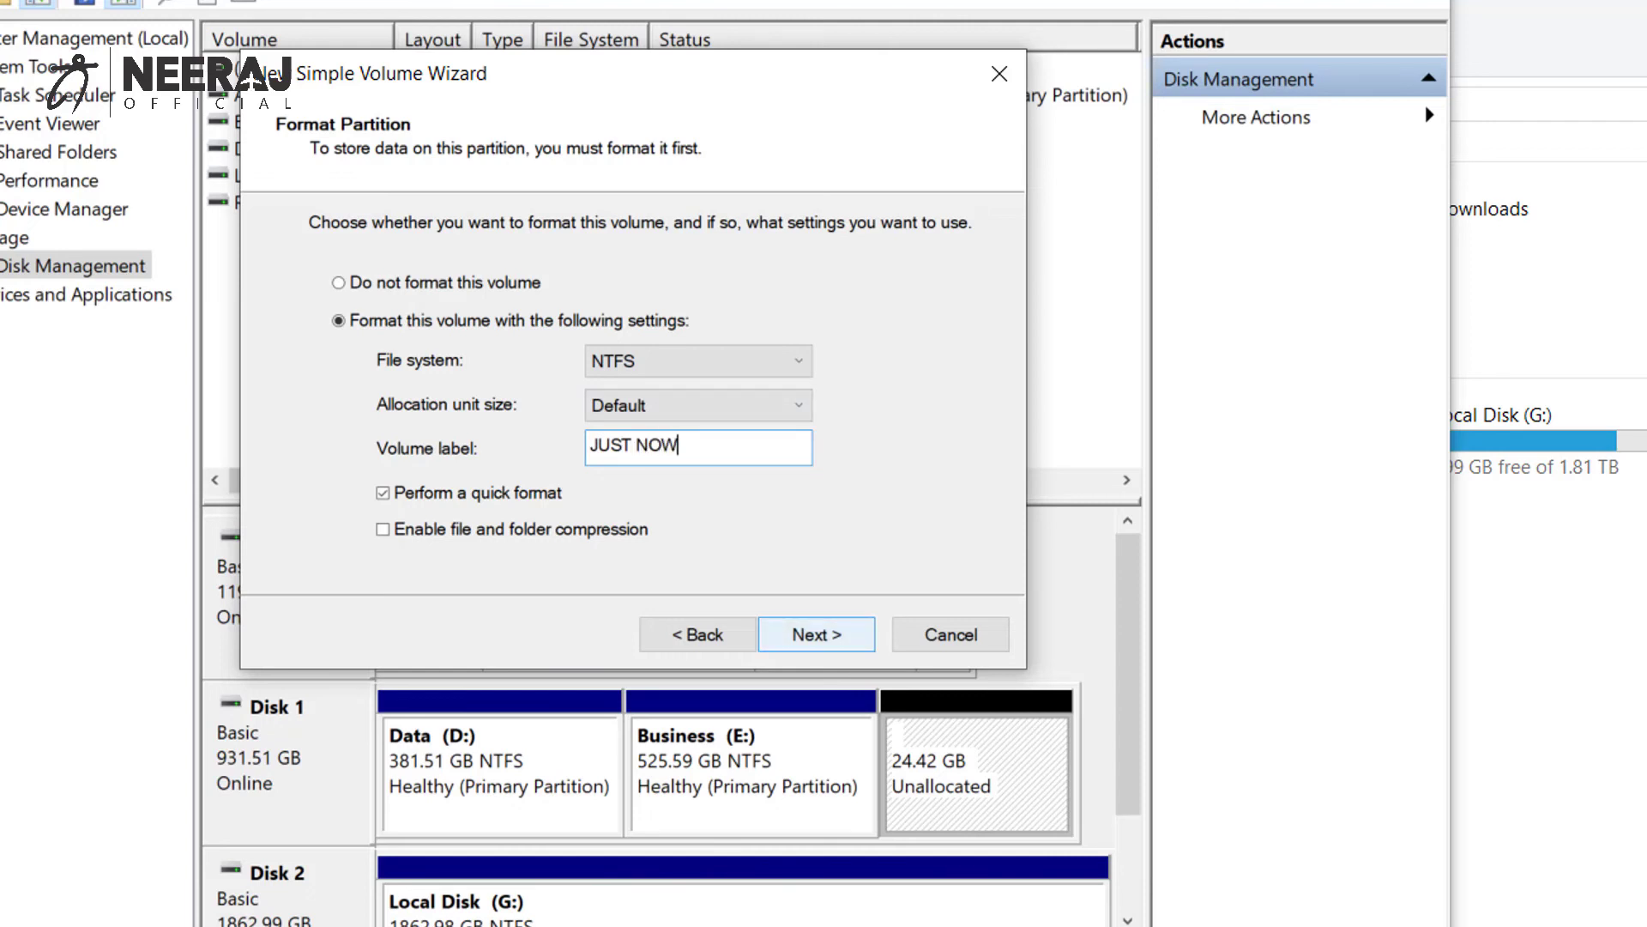
key("Return")
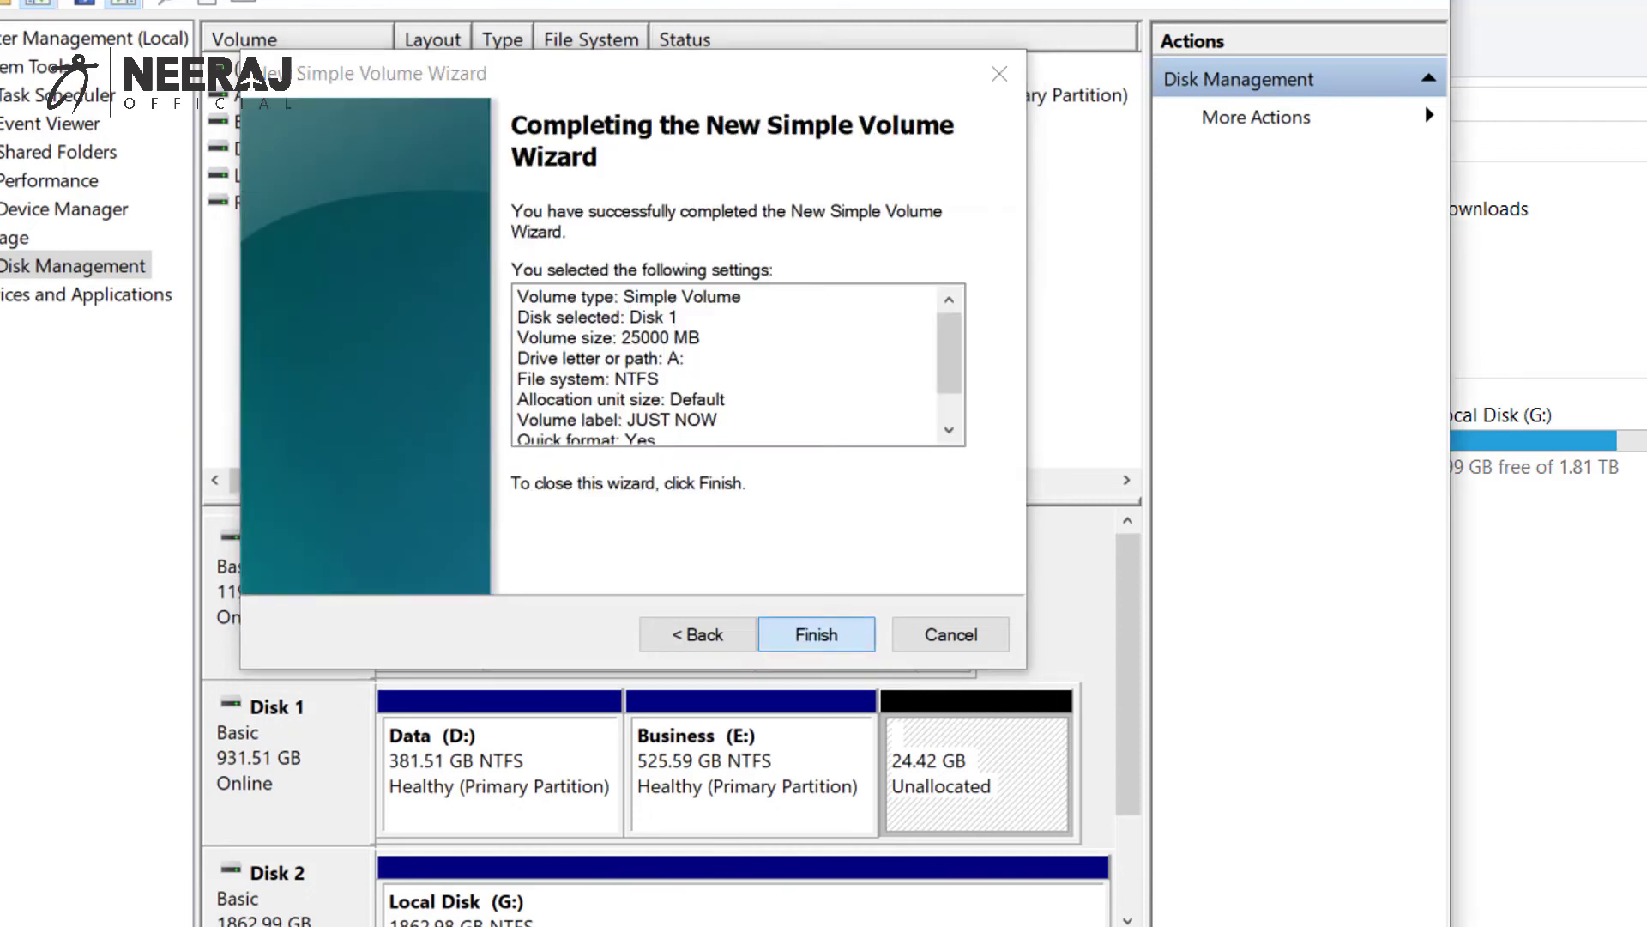
key("Return")
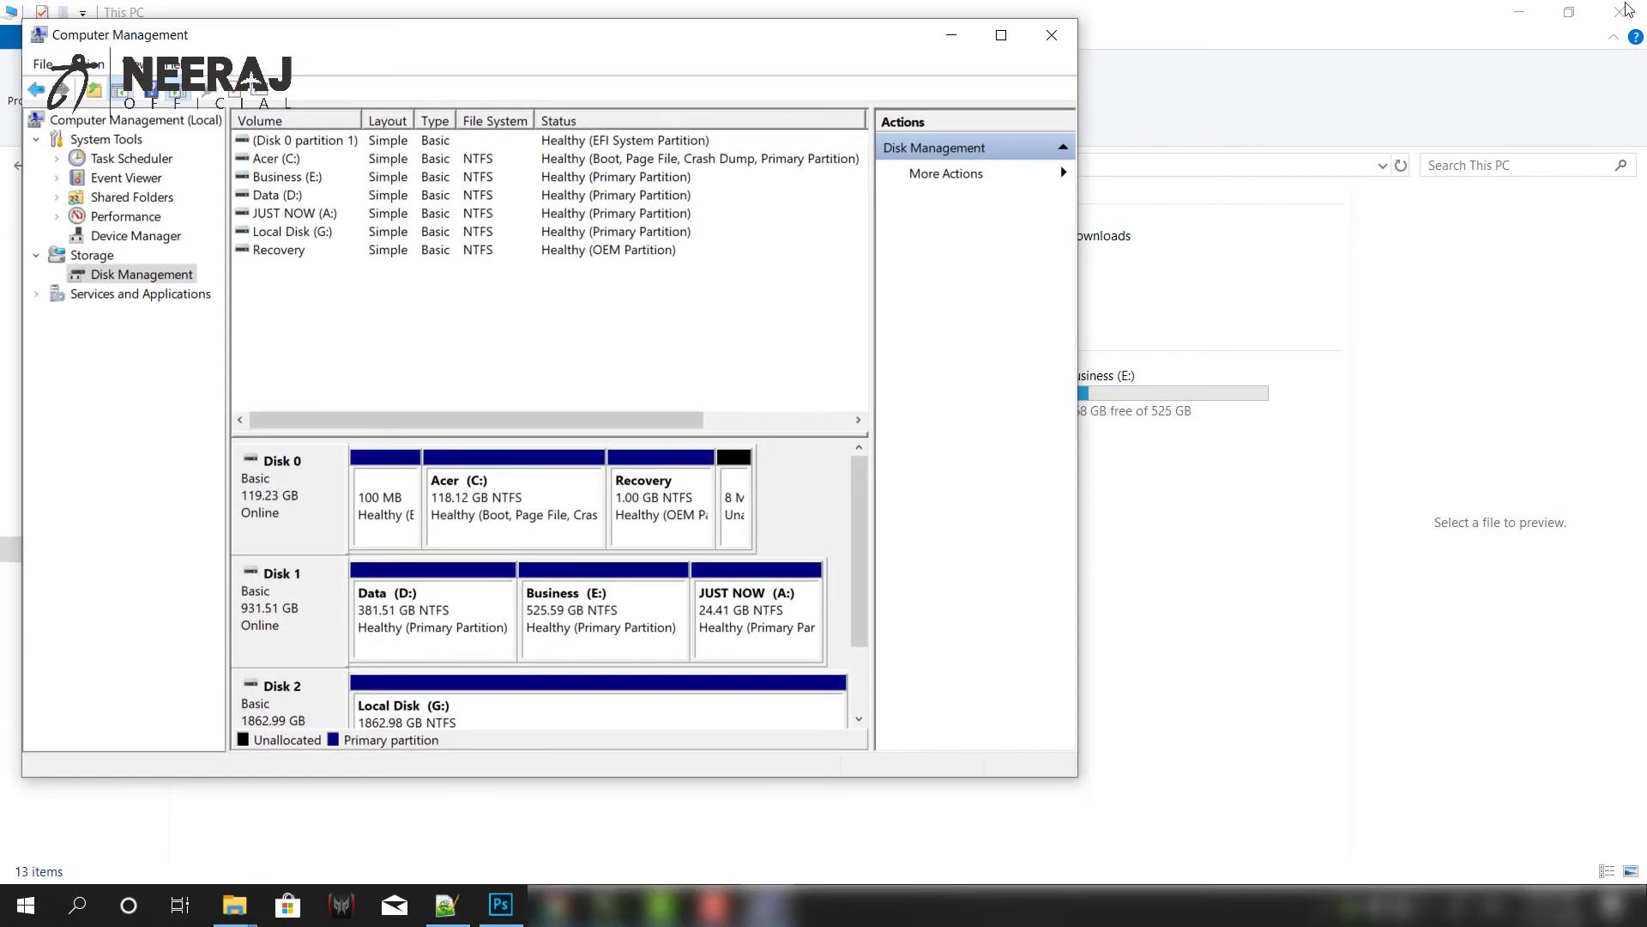
Switch to This PC in File Explorer and check the Business (E:) and JUST NOW (A:) drives
left_click(234, 905)
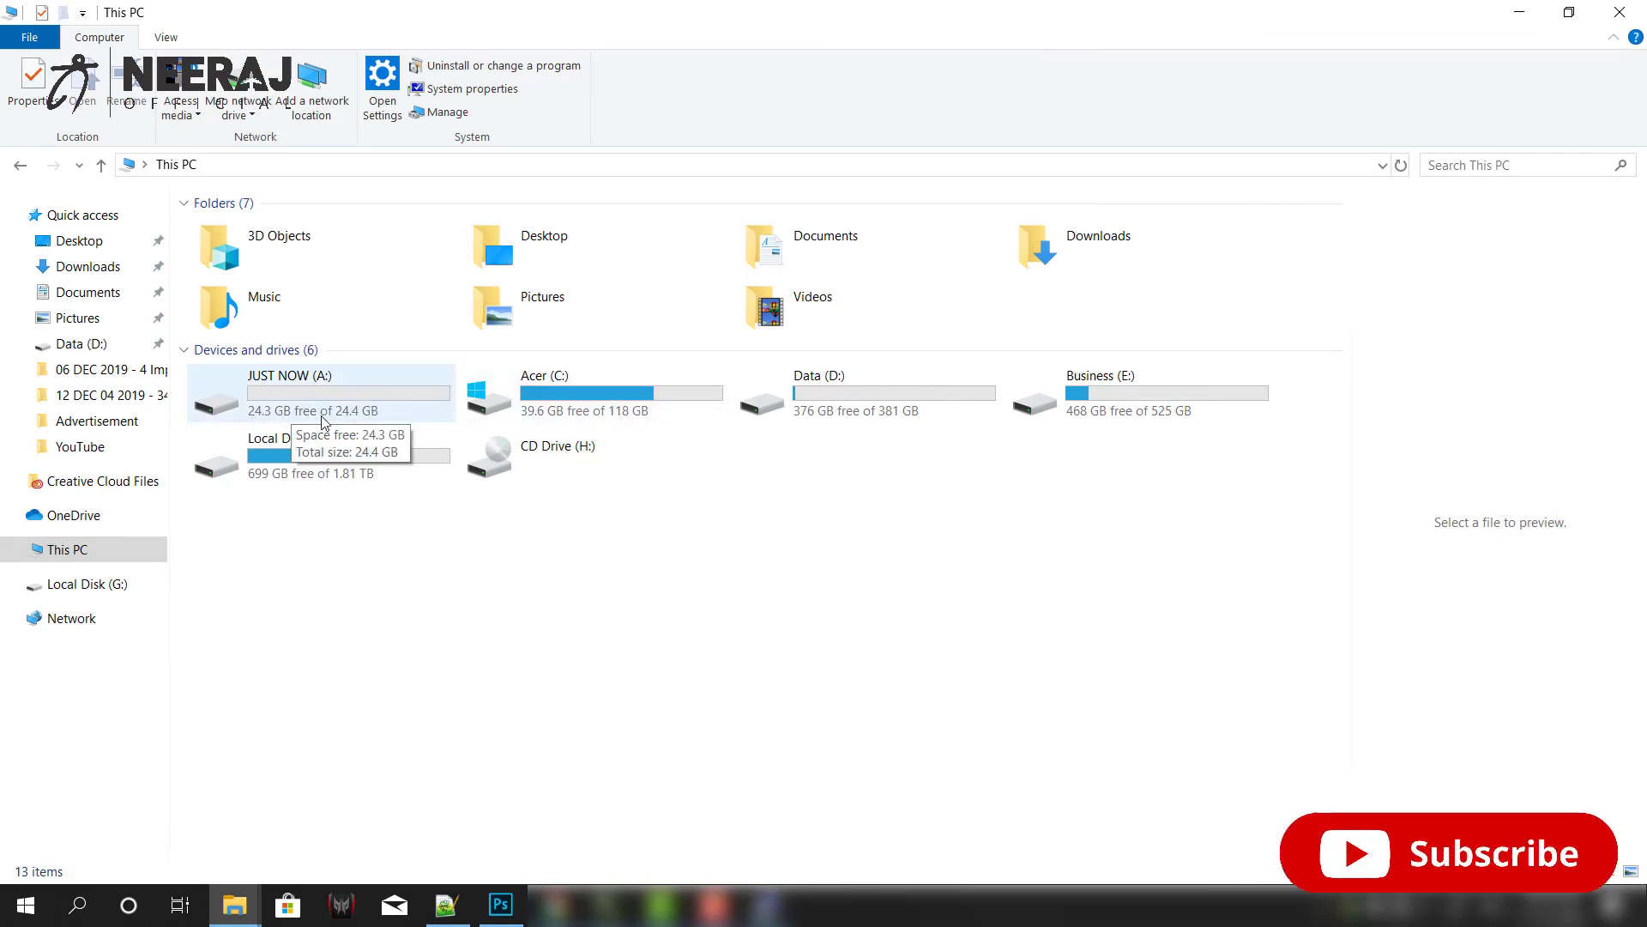
left_click(1103, 412)
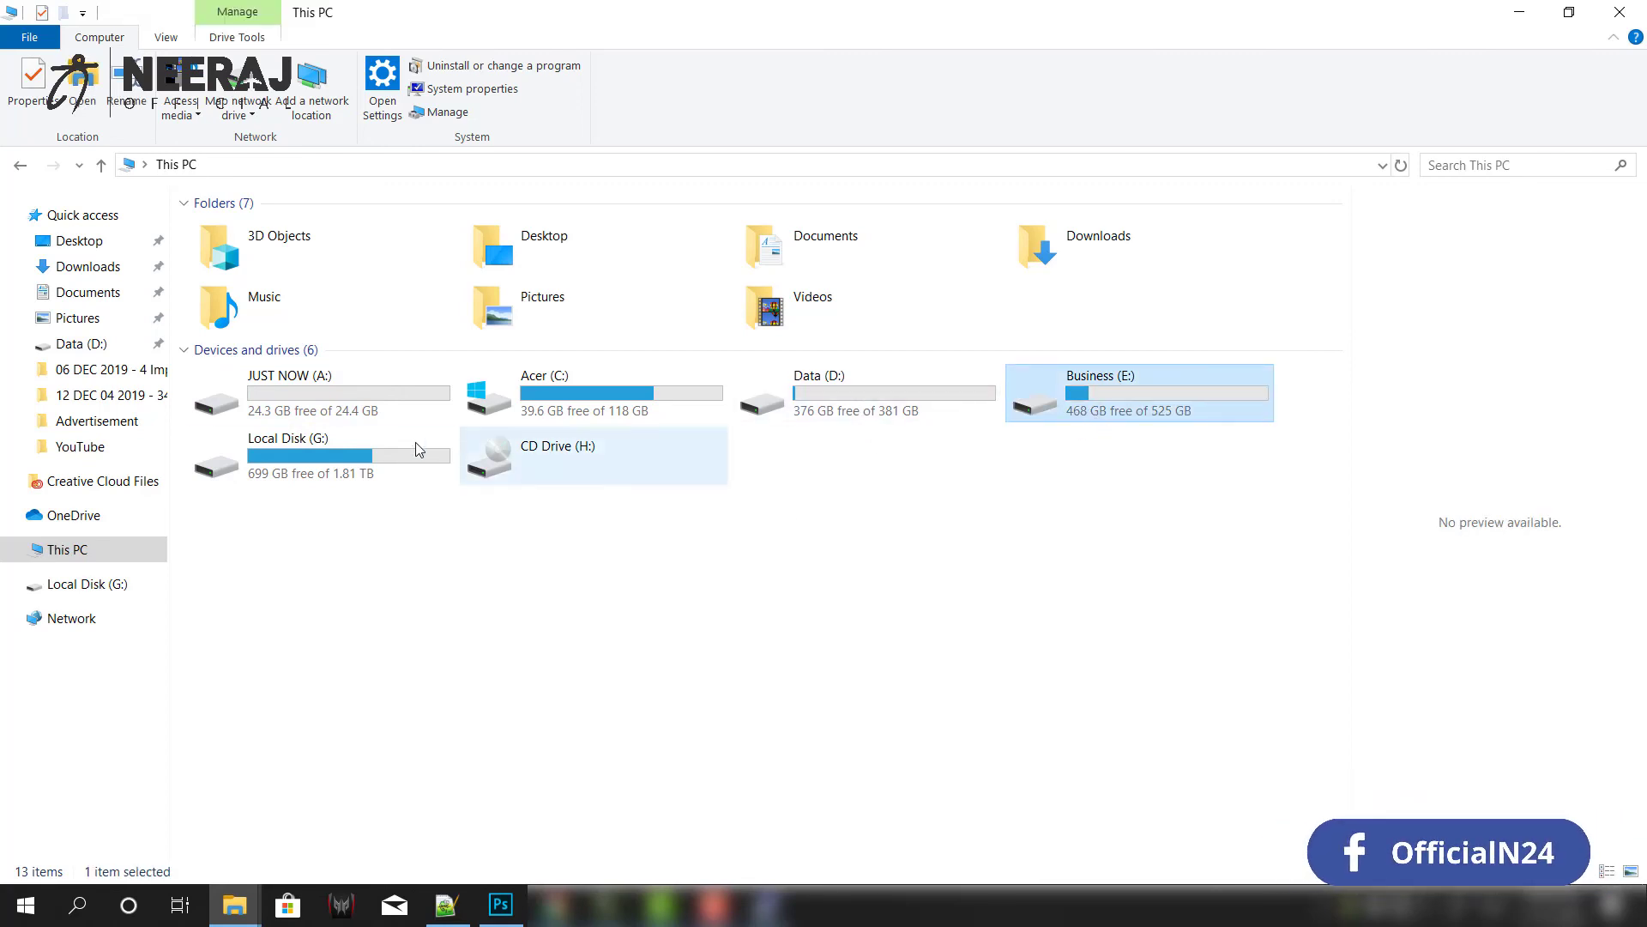
left_click(328, 395)
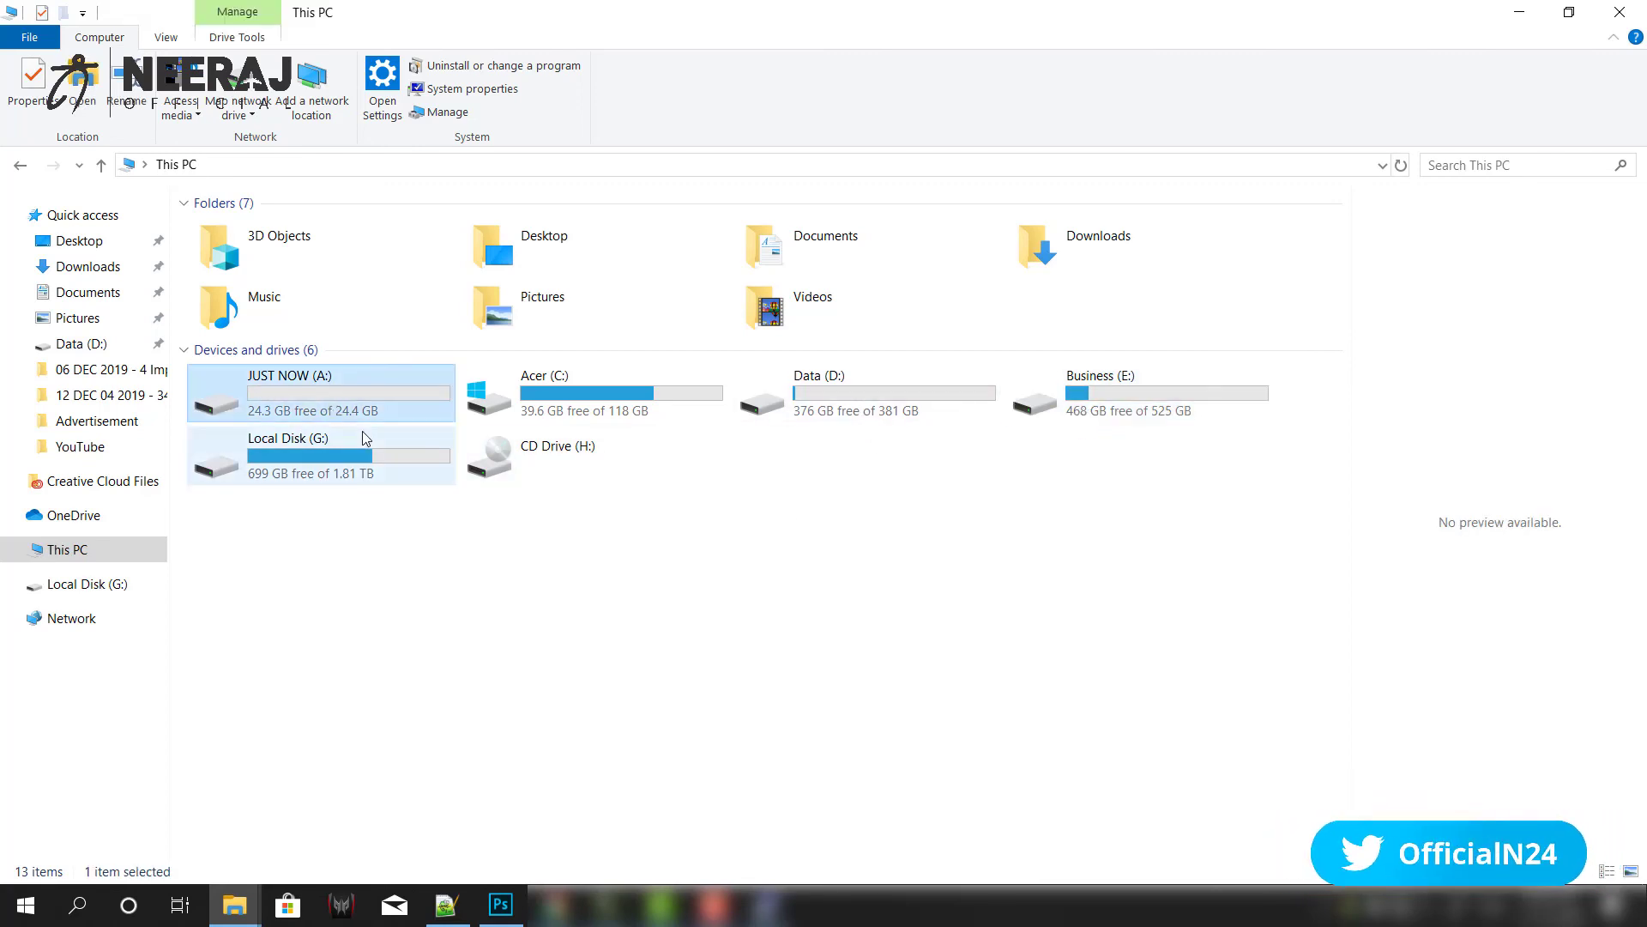